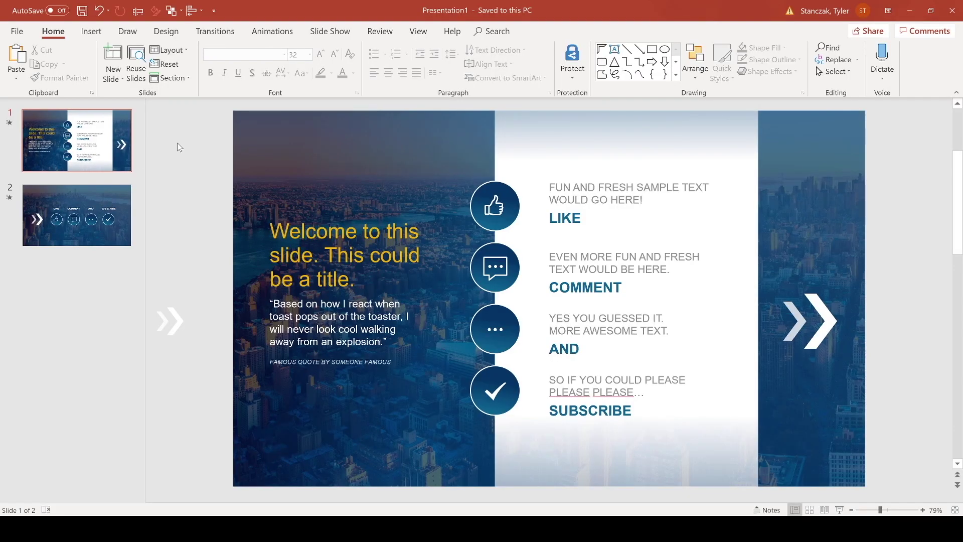
- Confirm slide 1 uses the Morph transition and preview the deck as a slide show
left_click(83, 200)
key("Up")
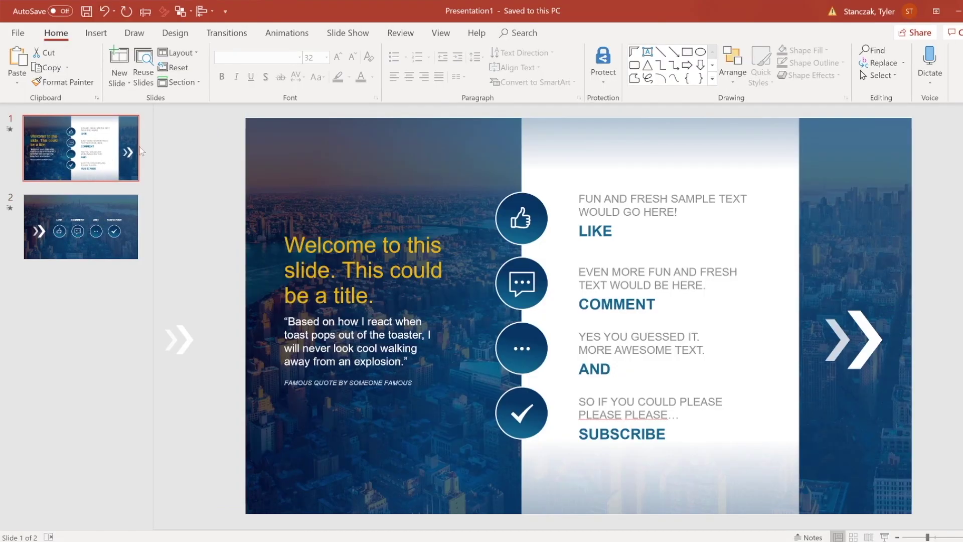
left_click(228, 34)
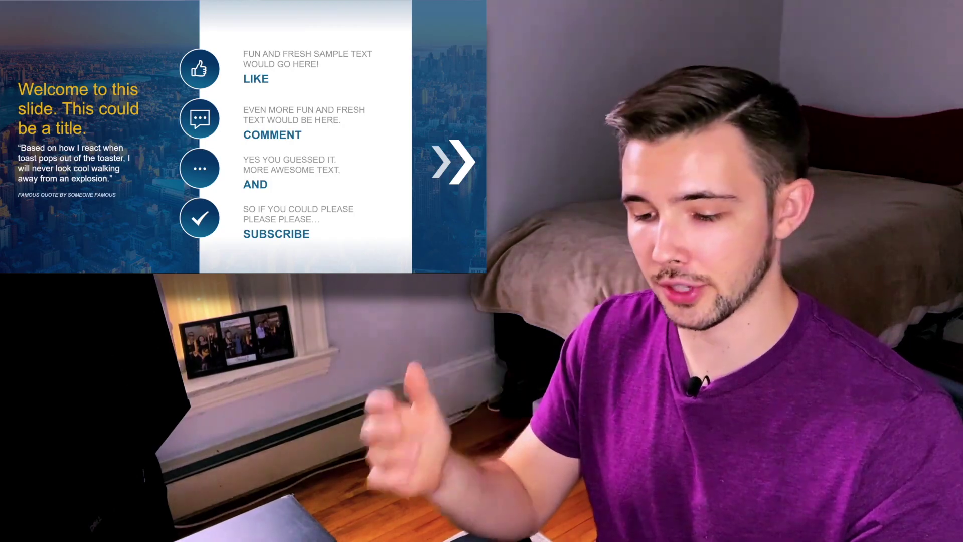
key("Escape")
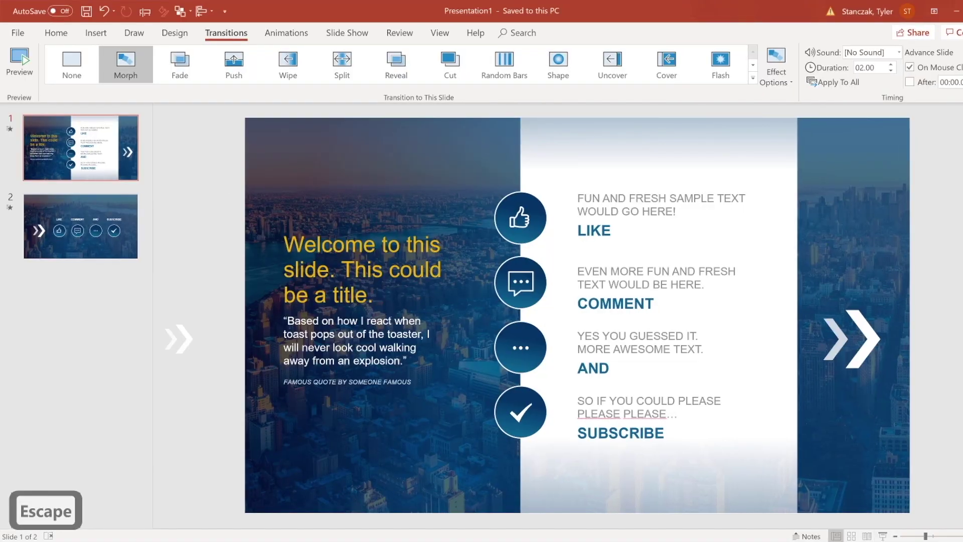
- Add a trial text box reading 'Type and example' above the title, then delete it
left_click(344, 244)
left_click(355, 315, "shift")
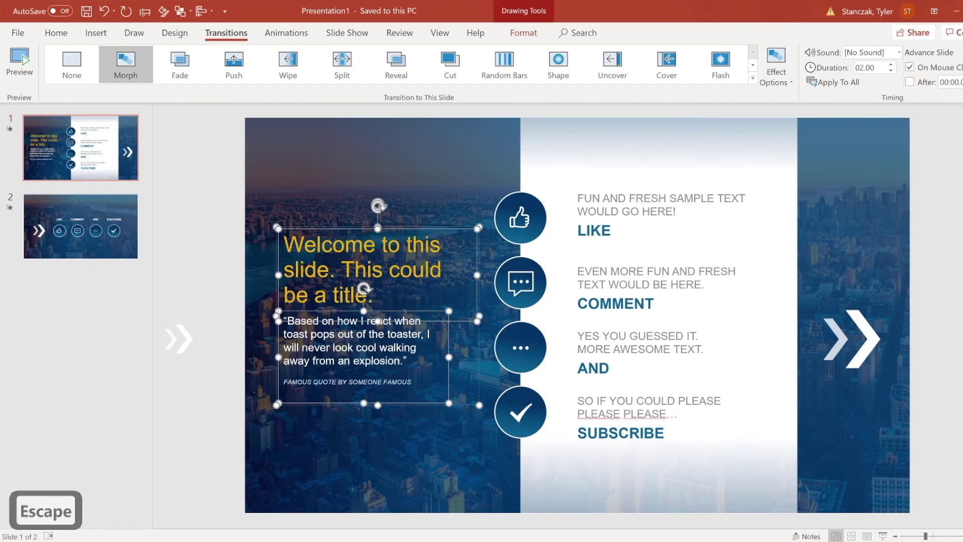
left_click(97, 34)
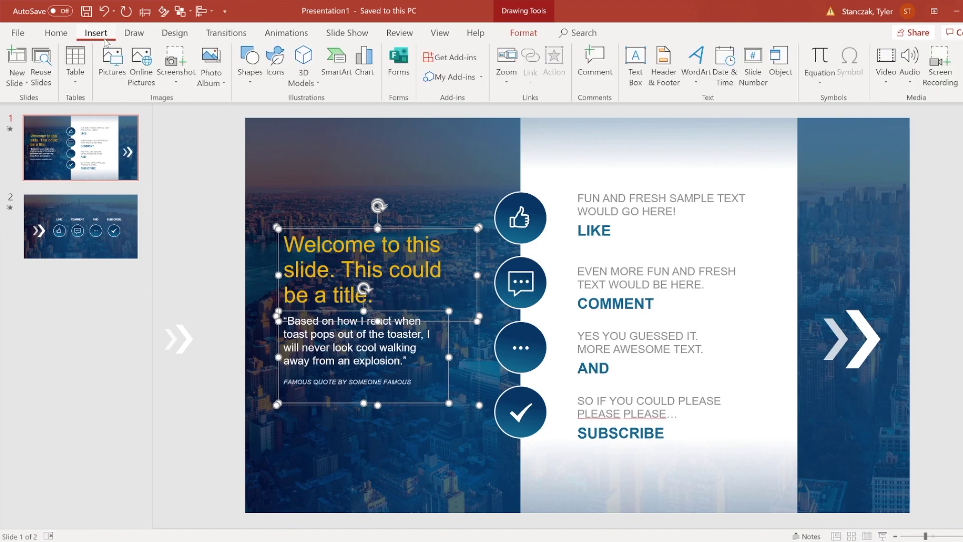
left_click(640, 68)
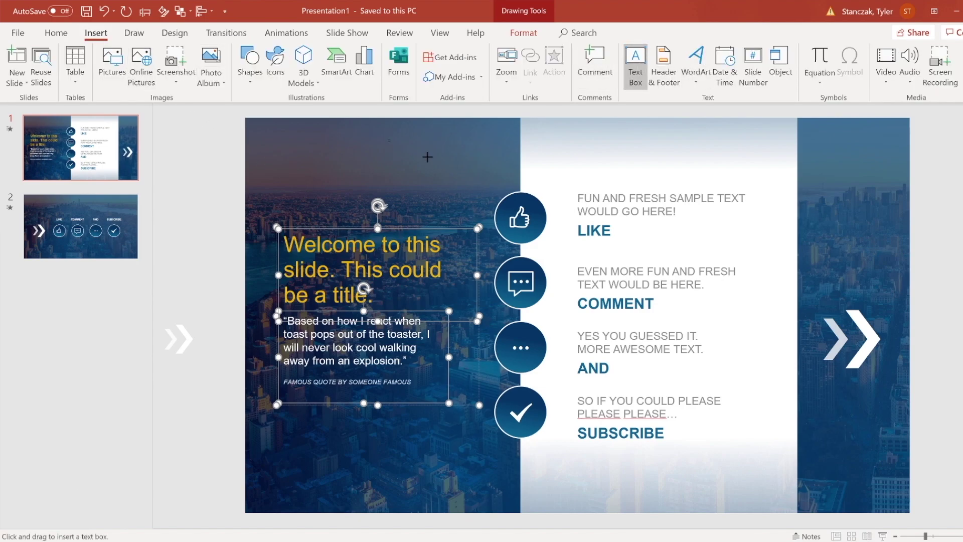
left_click_drag(427, 157, 500, 184)
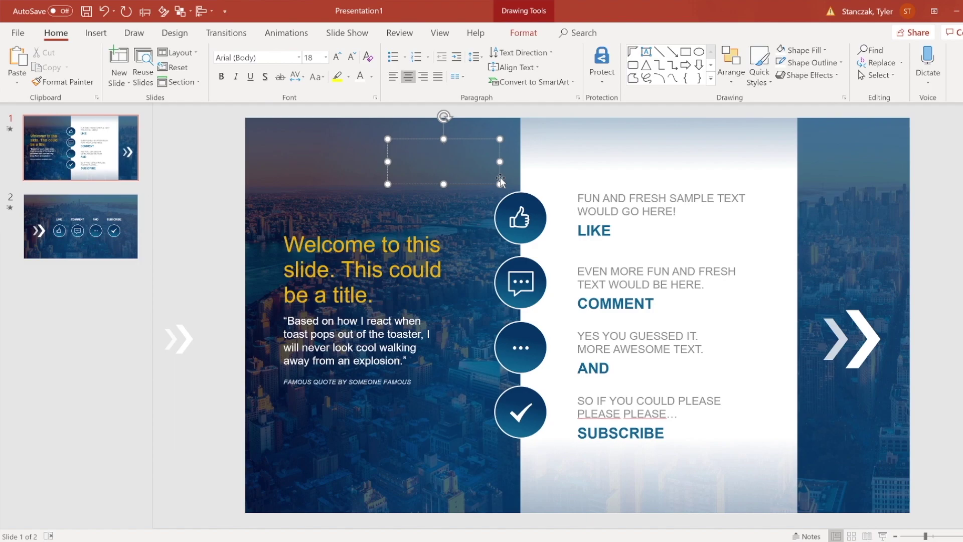
type("Type and ex")
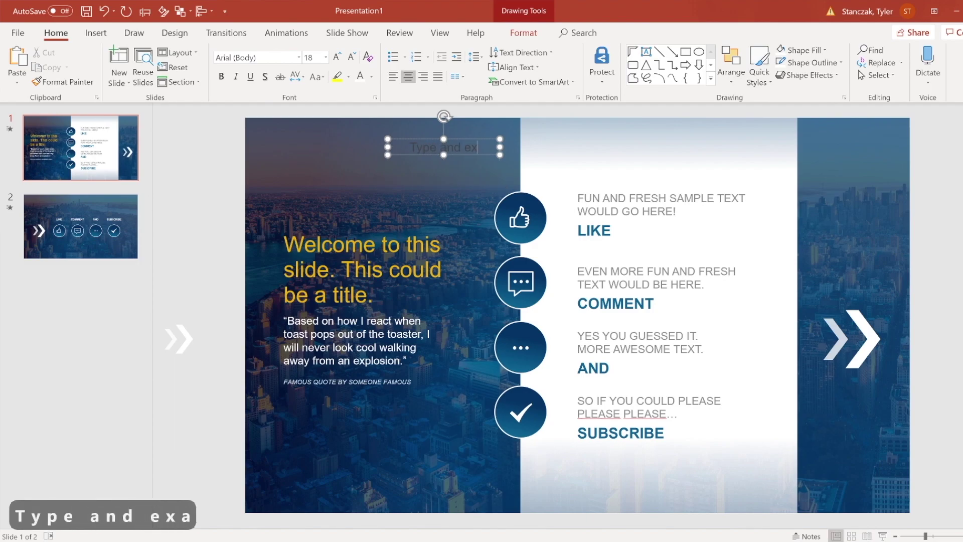
type("ample")
left_click(459, 154)
key("BackSpace")
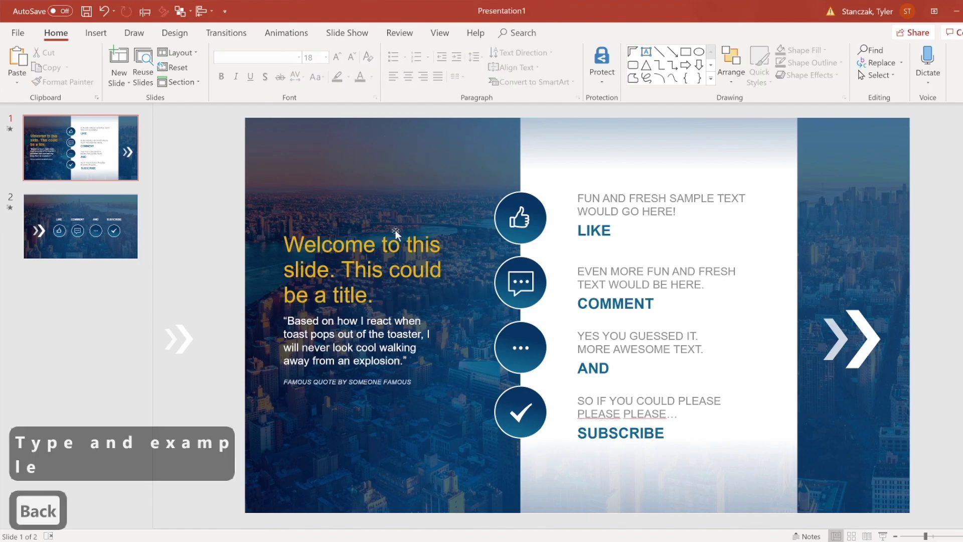
- Inspect the title's font colour and the quote and attribution formatting without changing them
left_click(395, 231)
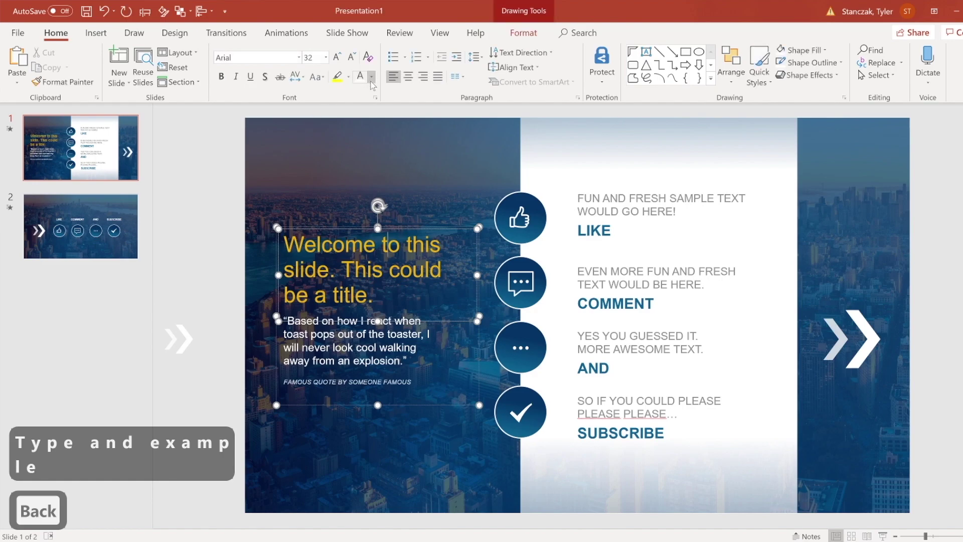
left_click_drag(383, 270, 284, 245)
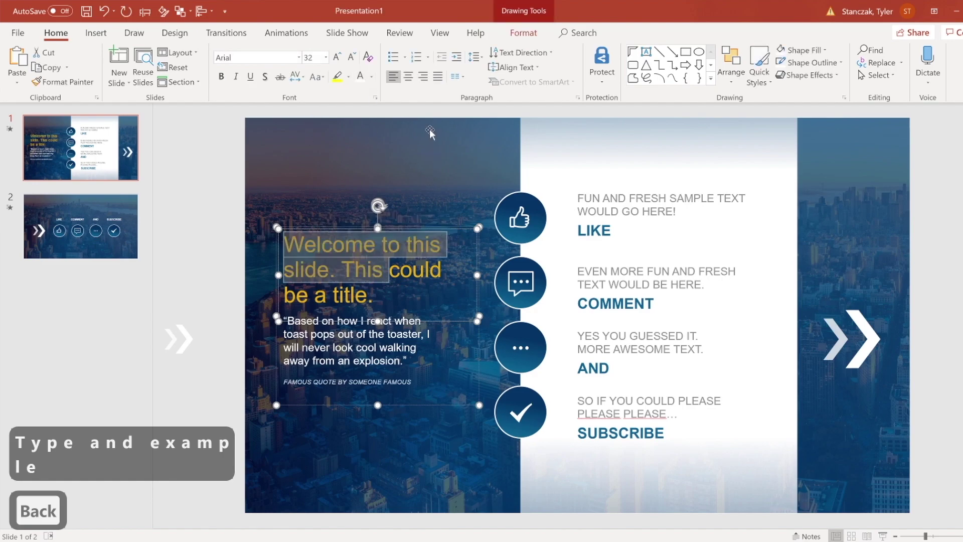
left_click(371, 76)
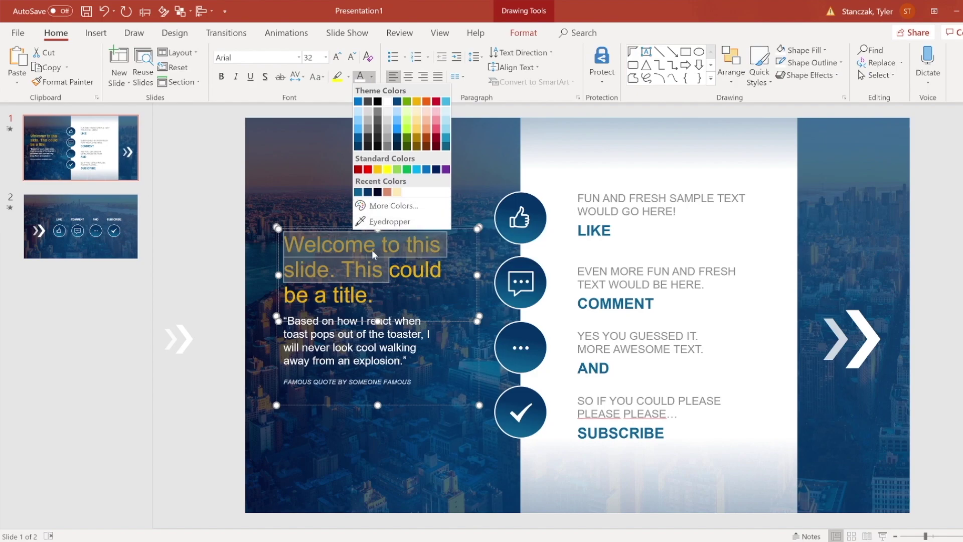
left_click(347, 271)
left_click(351, 341)
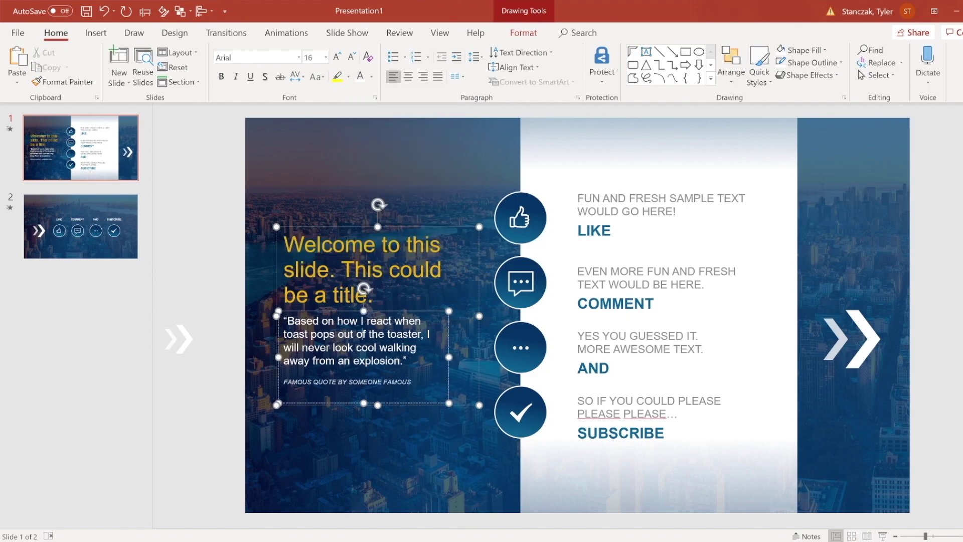
left_click(362, 382)
left_click(337, 333)
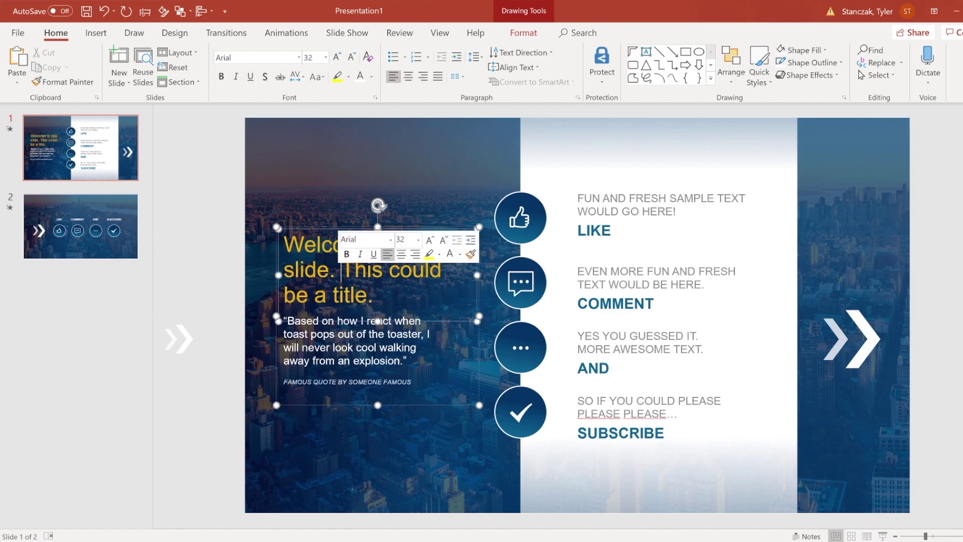
left_click(527, 246)
- Select the thumbs-up icon circle among the four icon circles on slide 1
left_click(505, 526)
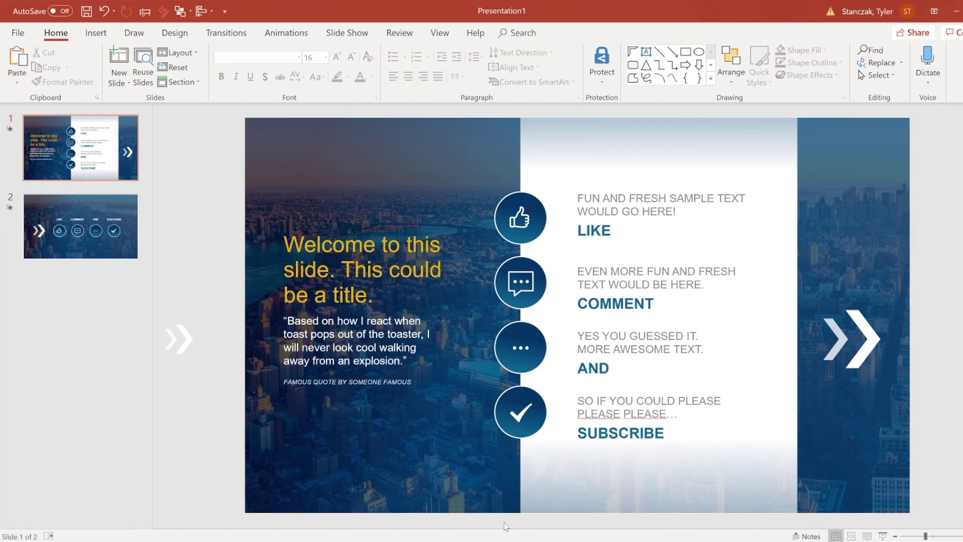
left_click_drag(500, 520, 565, 155)
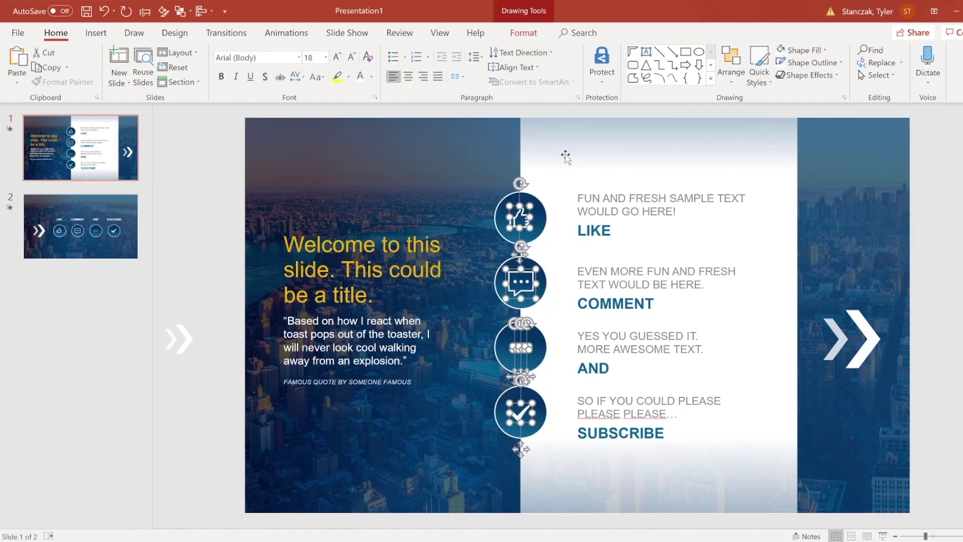
left_click(544, 213)
left_click(540, 210)
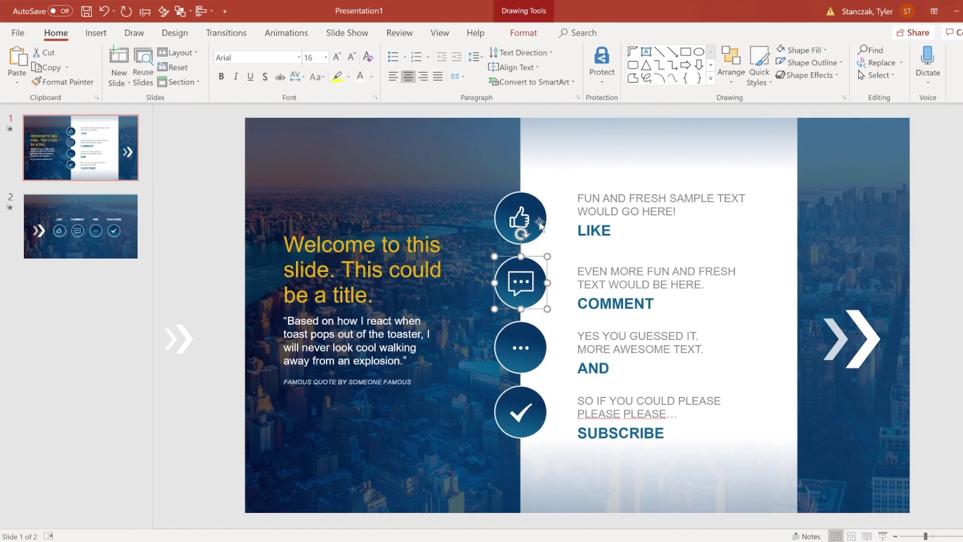
- Draw an Oval circle above the yellow title, then reselect the thumbs-up circle
left_click(96, 33)
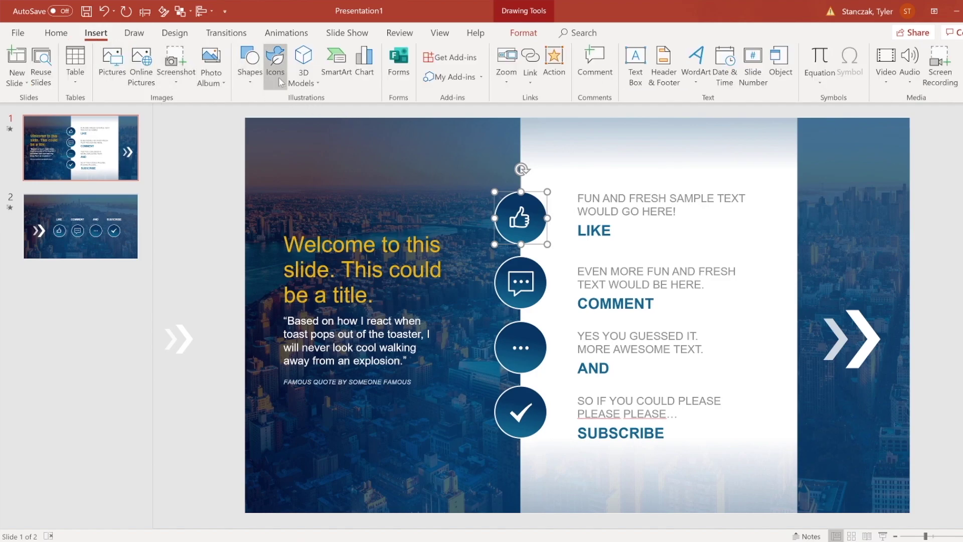
left_click(249, 63)
left_click(308, 111)
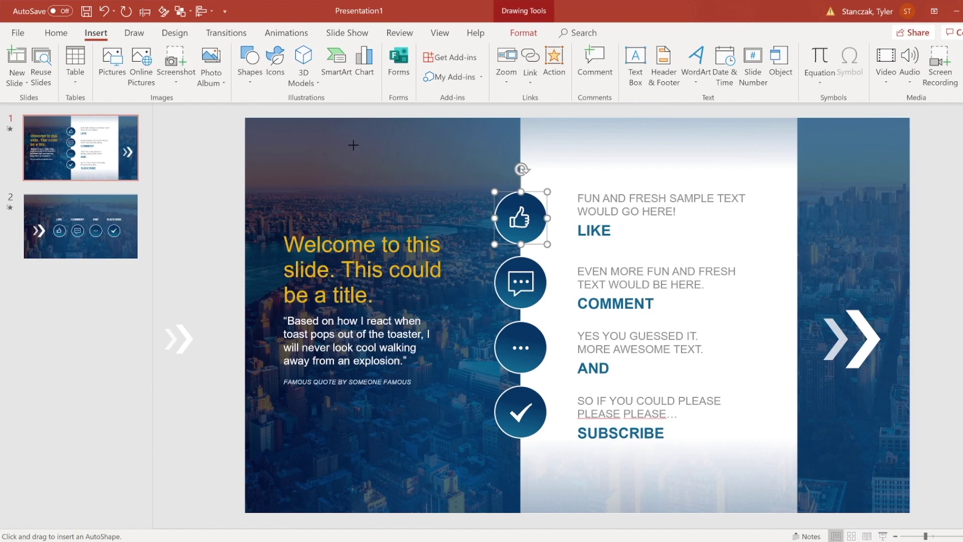
left_click_drag(353, 145, 405, 196)
left_click(537, 206)
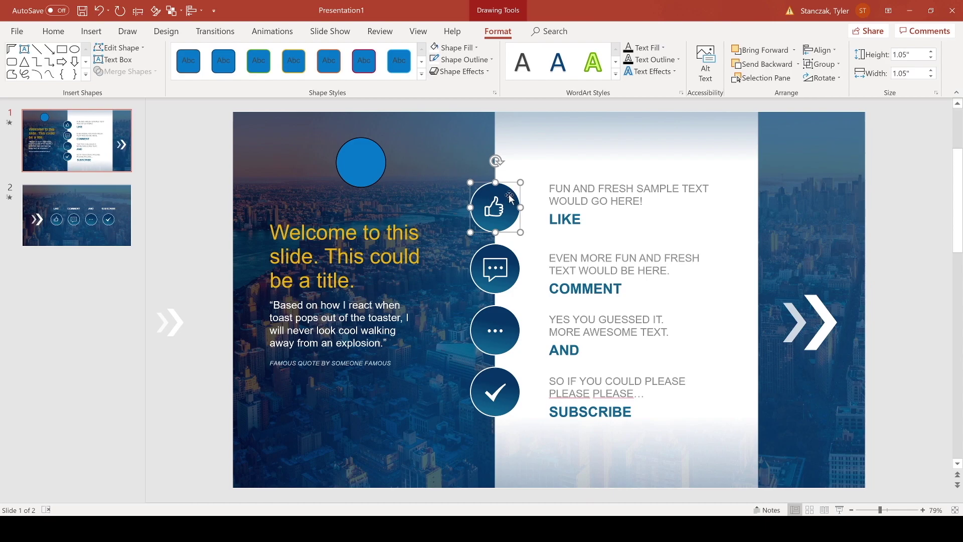
right_click(510, 198)
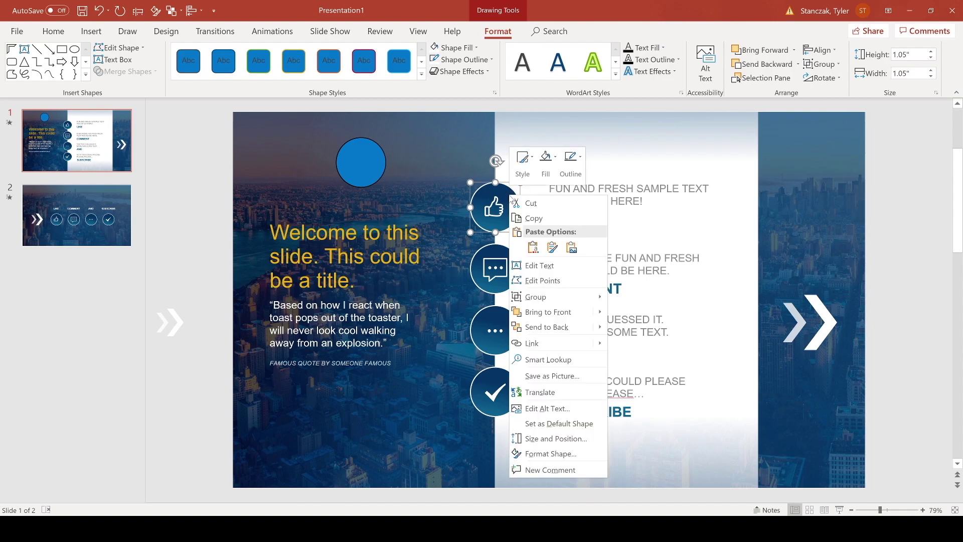
- Inspect the thumbs-up circle's first gradient stop, undoing a trial eyedropper colour change
left_click(550, 454)
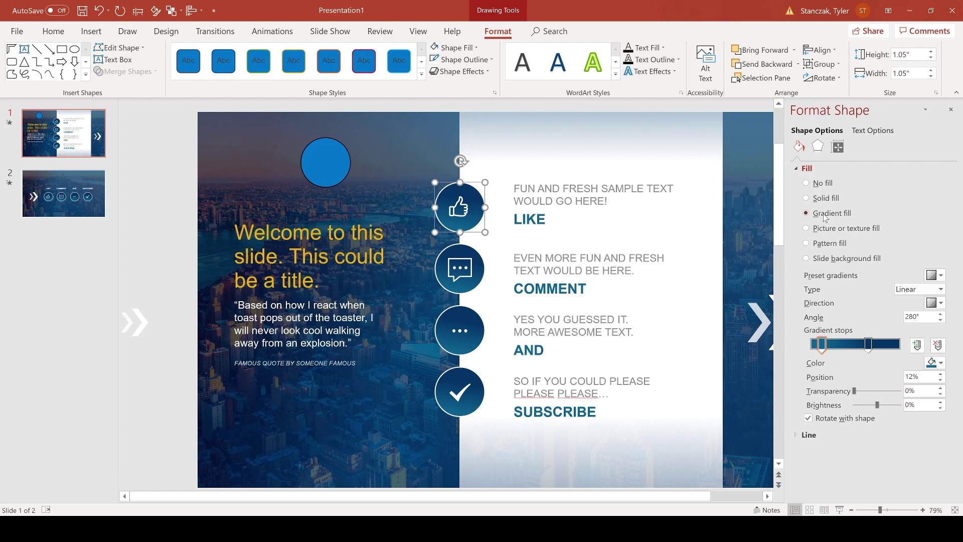
left_click(823, 346)
left_click(932, 364)
left_click(900, 496)
key("ctrl+z")
- Compare the second gradient stop across the comment, dots and LIKE circles
left_click(476, 270)
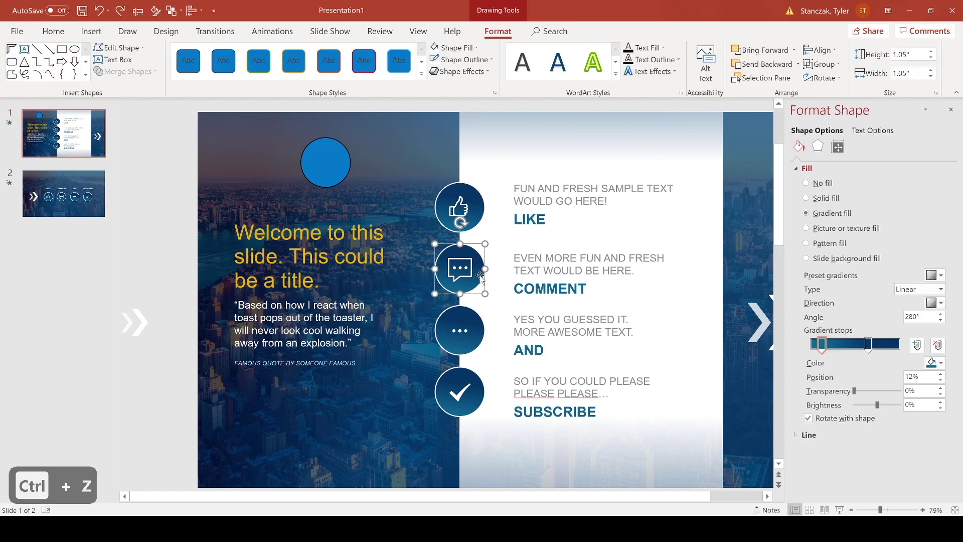
left_click(479, 323)
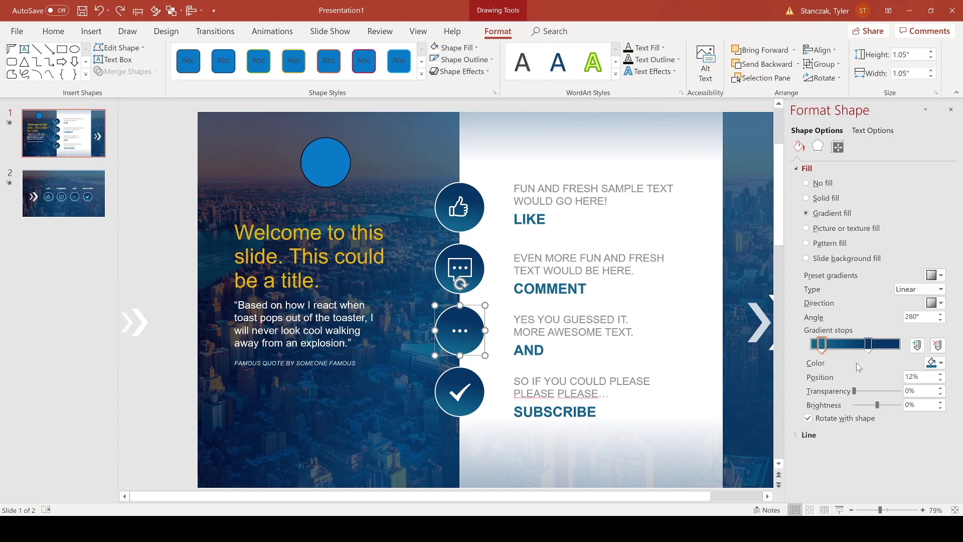
left_click(868, 344)
left_click(487, 156)
left_click(460, 193)
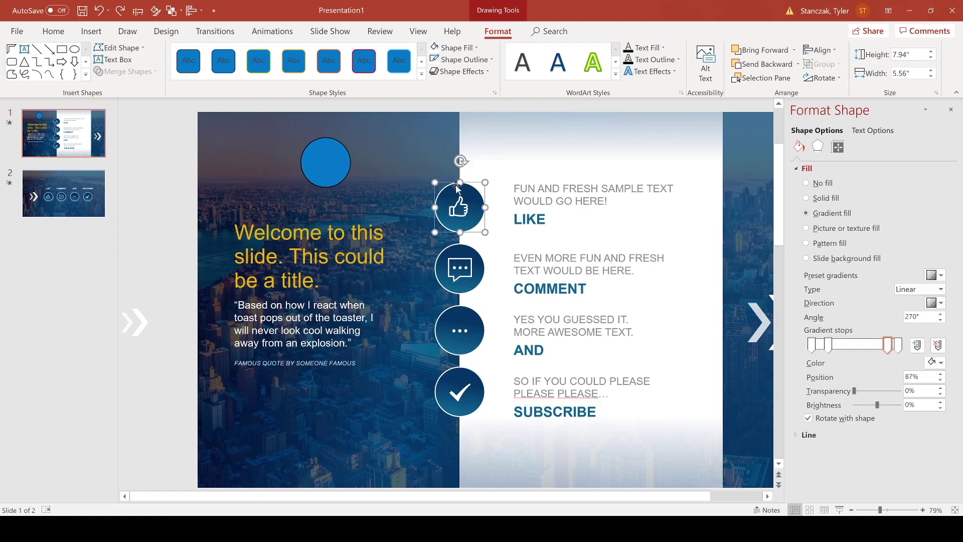
- Check the LIKE circle's outline colour unchanged and select the stray blue circle
left_click(808, 434)
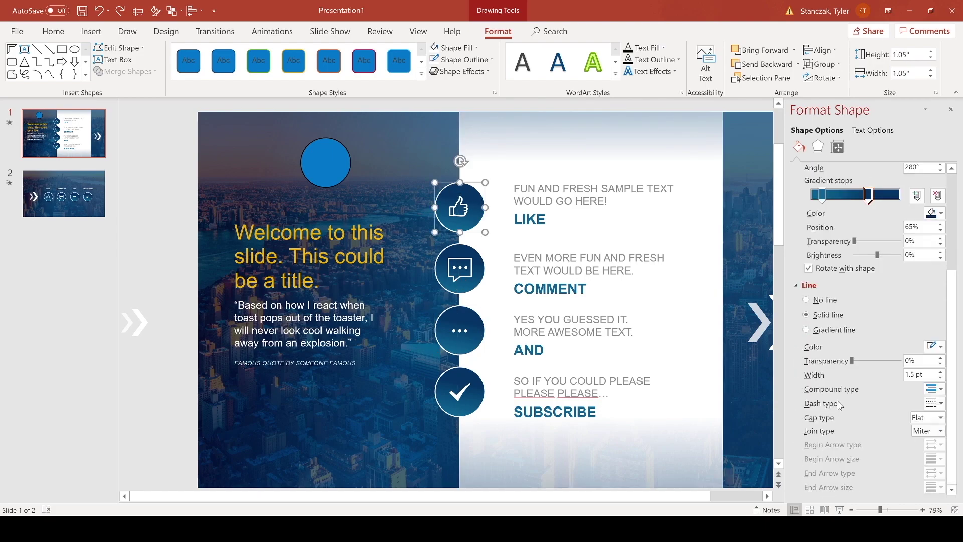
left_click(934, 346)
key("Escape")
scroll(873, 325, "up", 3)
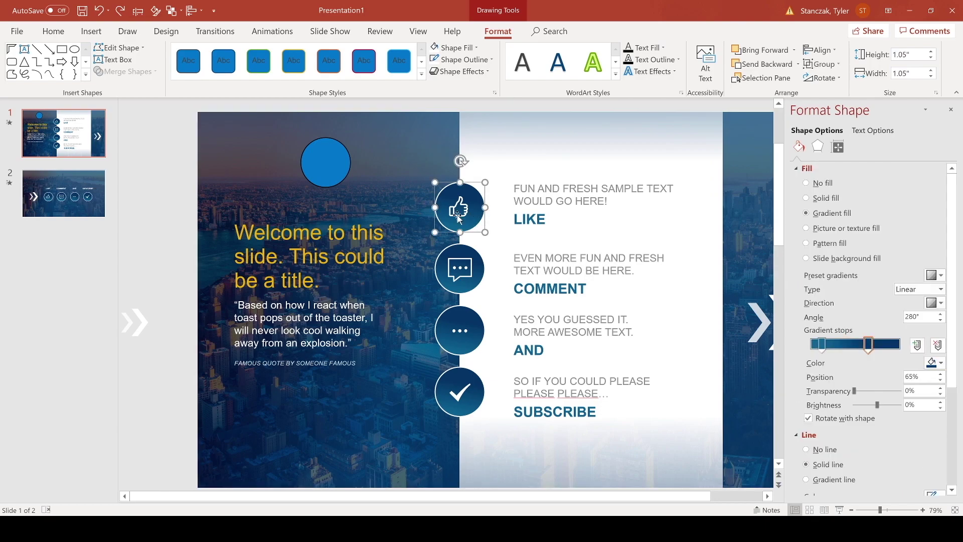
left_click(344, 174)
- Delete the stray blue circle, glance at the Icons library, and inspect the COMMENT label text
key("BackSpace")
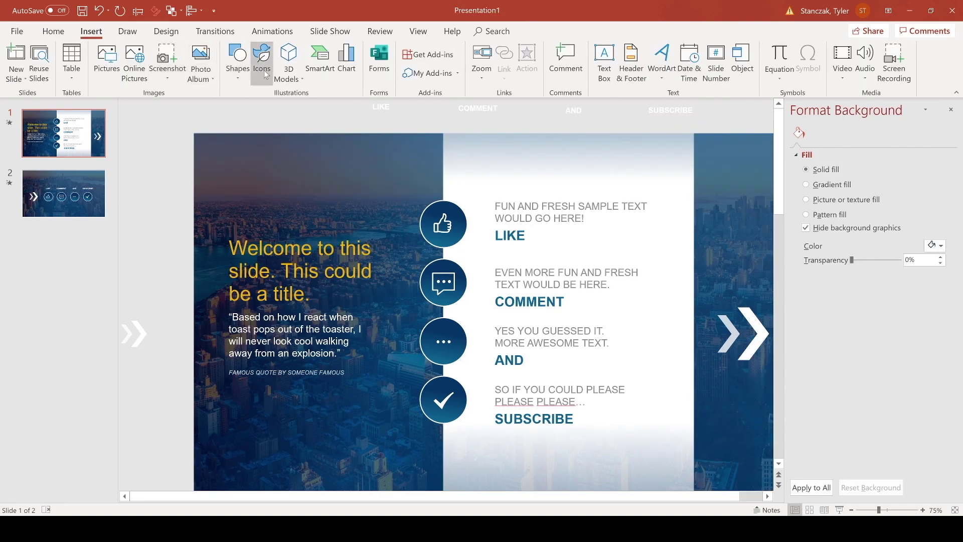
left_click(264, 70)
left_click(569, 205)
left_click(547, 273)
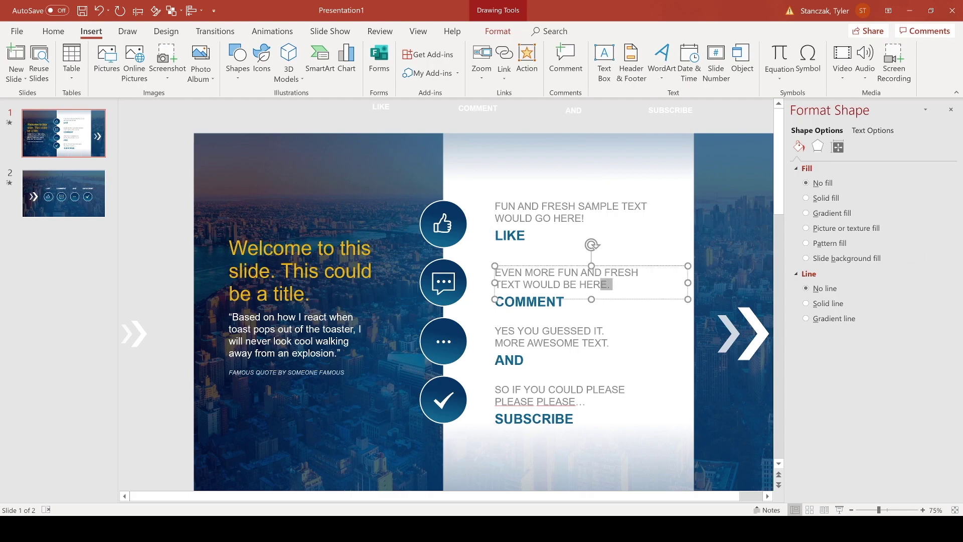
triple_click(606, 284)
left_click(525, 301)
double_click(525, 301)
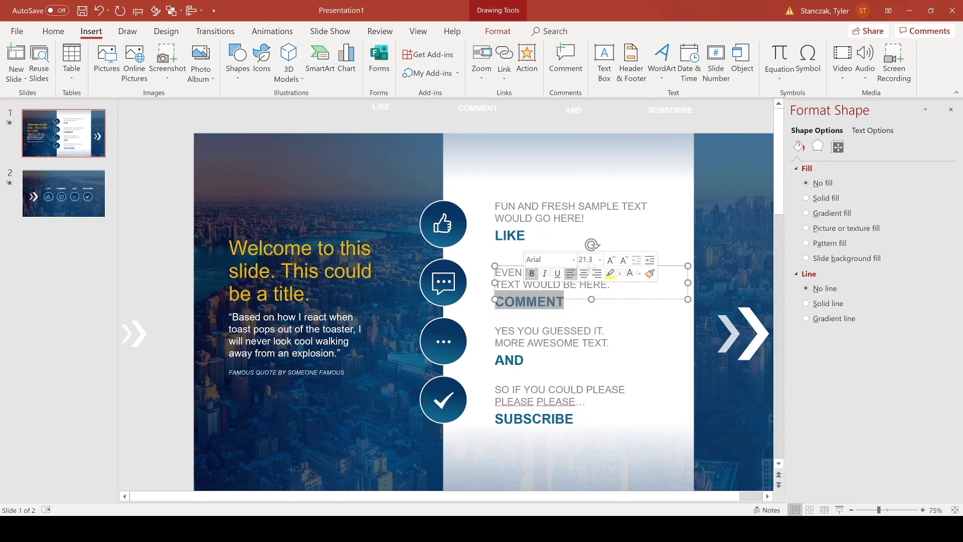
- Review the LIKE label, thumbs-up icon, white panel and title box by selecting each
left_click(504, 218)
left_click(552, 343)
left_click(525, 218)
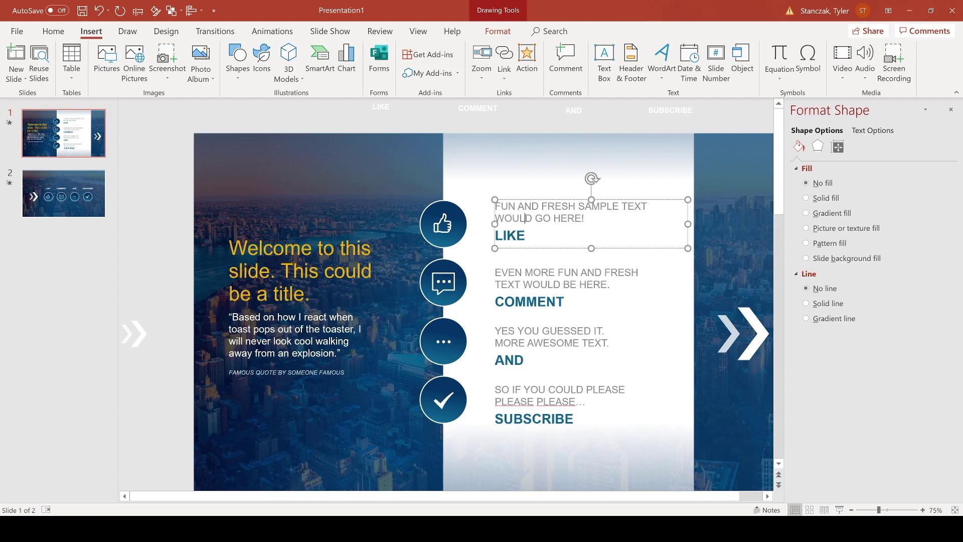
left_click(455, 238, "shift")
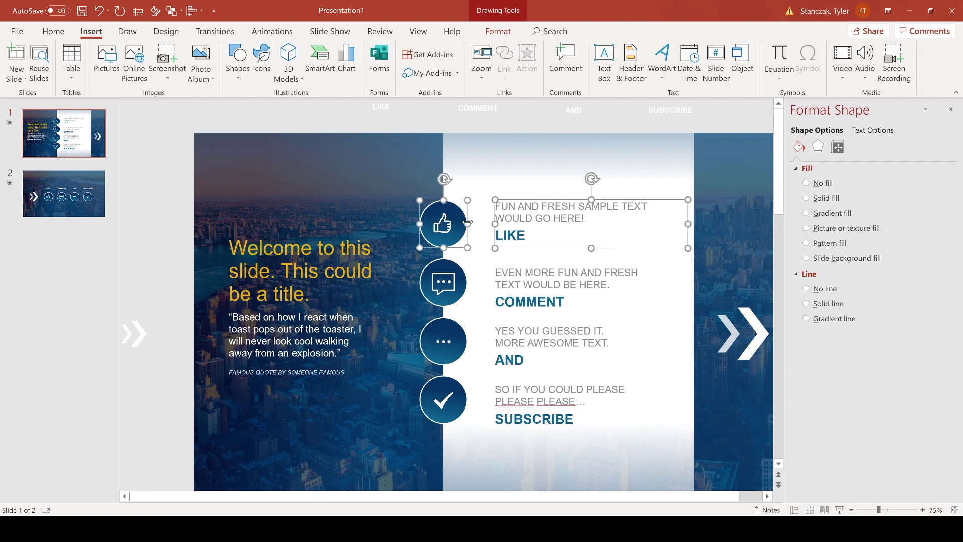
key("Tab")
key("Tab")
key("Tab")
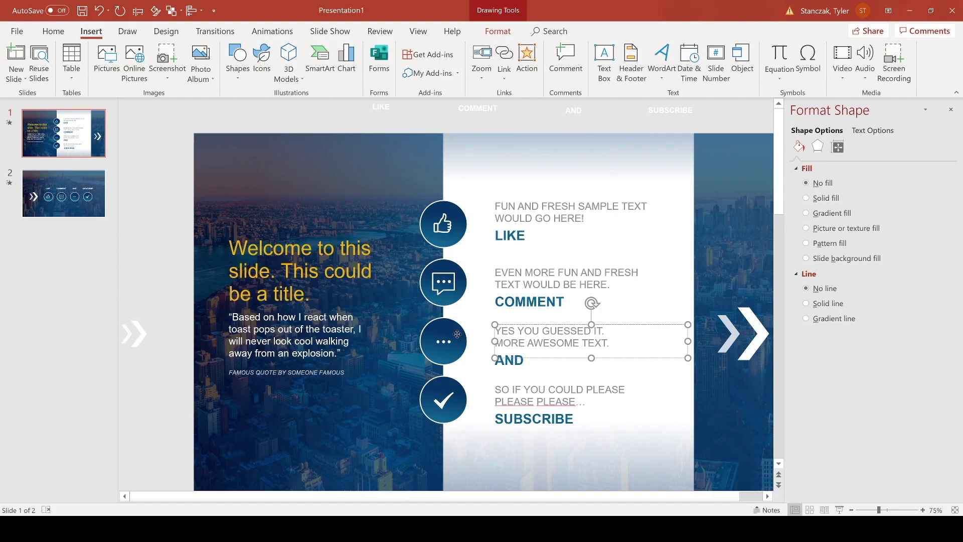
left_click(422, 131)
left_click(300, 248)
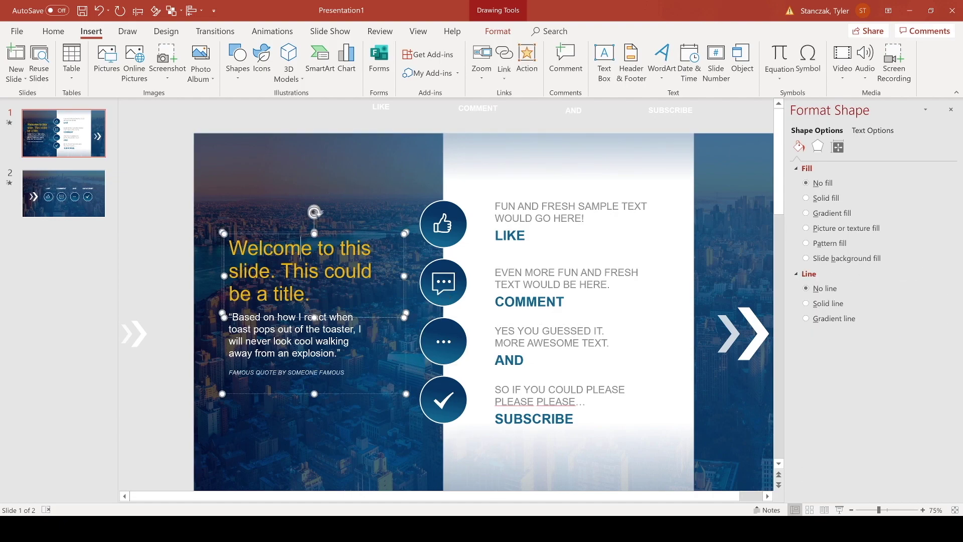
left_click(456, 222)
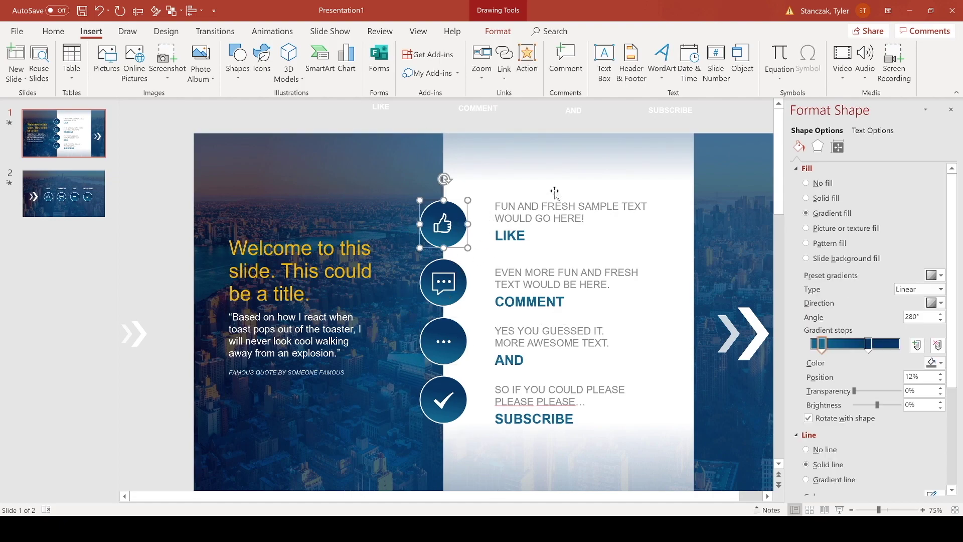
- Pick a shape from the Shapes gallery and drag it out across the slide
left_click(579, 159)
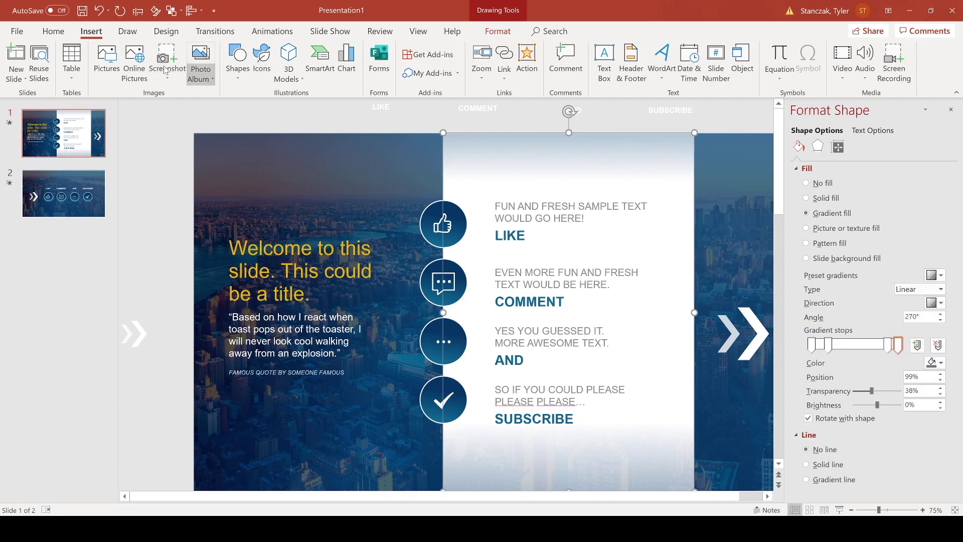
left_click(238, 73)
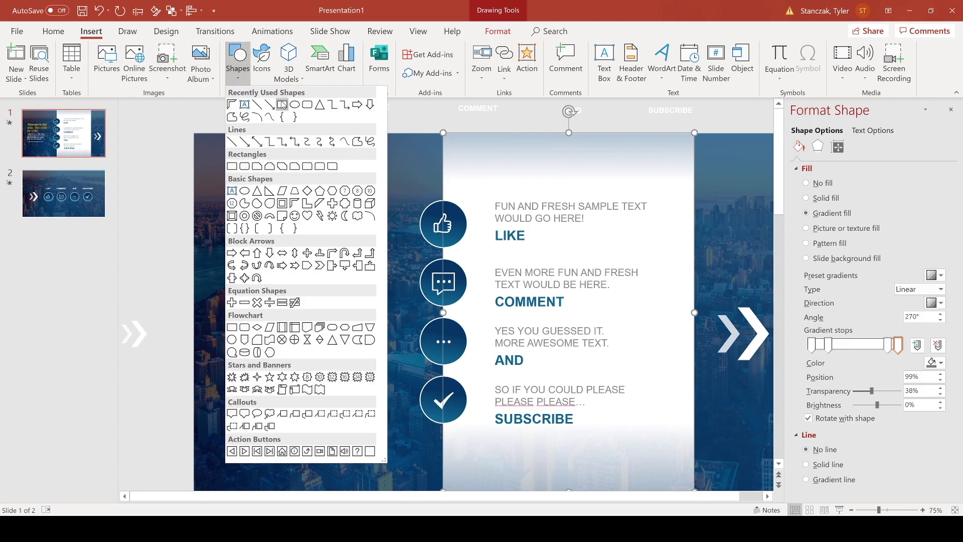
left_click(281, 105)
left_click_drag(278, 134, 441, 481)
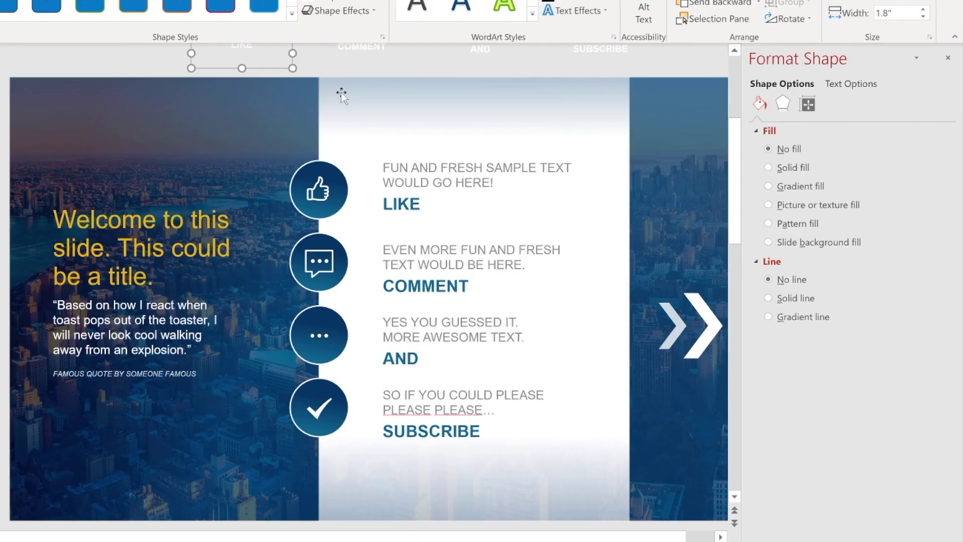
- Add and remove white panel gradient stops, moving the last 38%-transparent stop to 100%
left_click(404, 127)
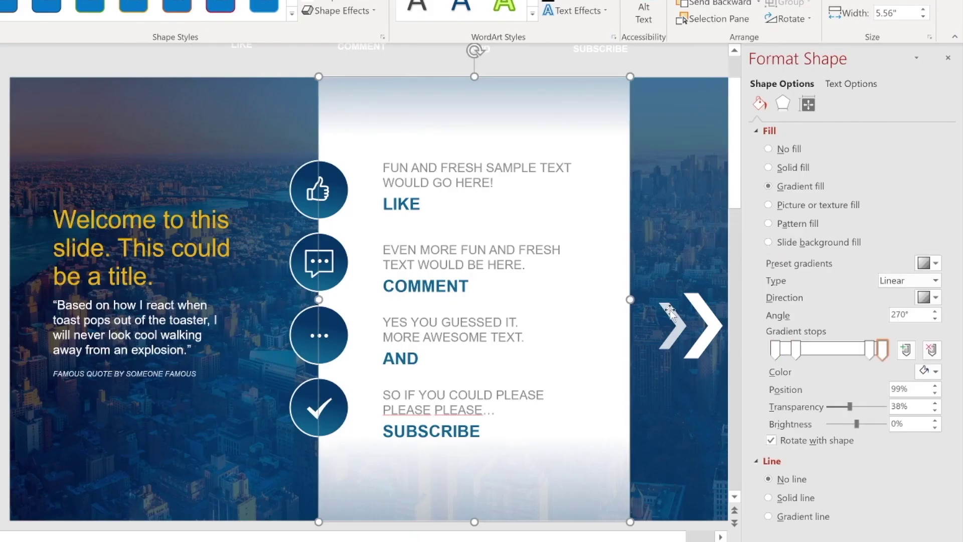
left_click(814, 349)
left_click(830, 350)
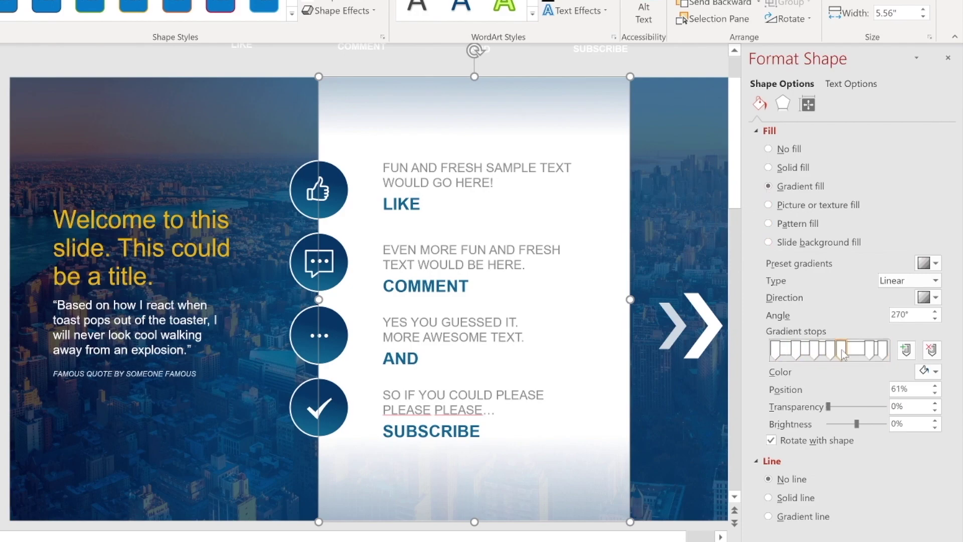
left_click_drag(813, 359, 811, 370)
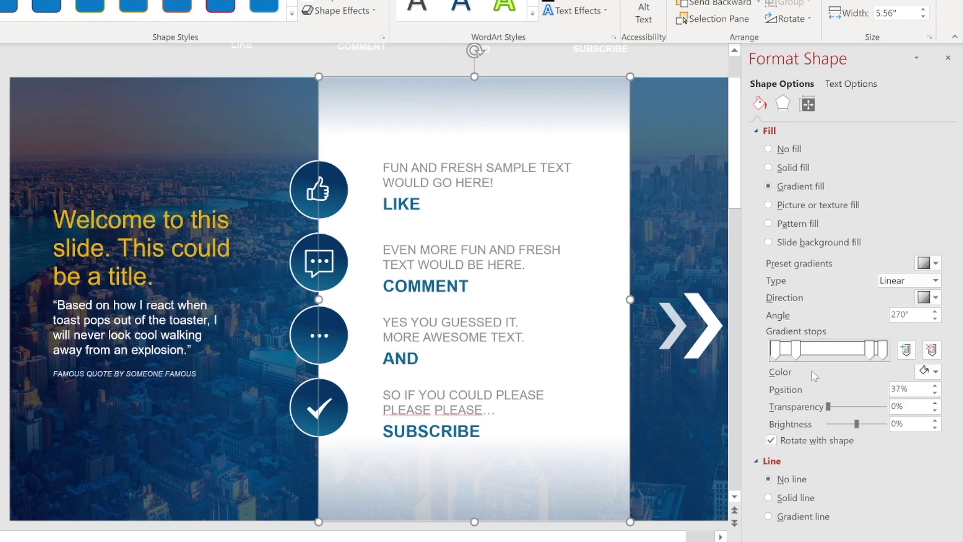
left_click(774, 351)
left_click(796, 353)
left_click(867, 356)
left_click(879, 353)
left_click_drag(882, 351, 885, 351)
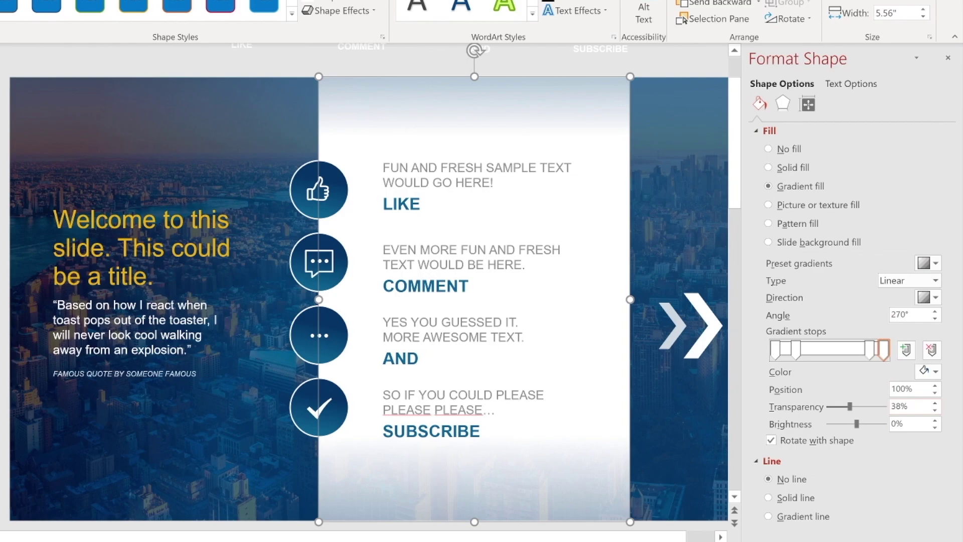
left_click(207, 67)
left_click(342, 96)
- Select the background picture, transparent overlay and white chevron arrow to check the slide's objects
left_click(301, 75)
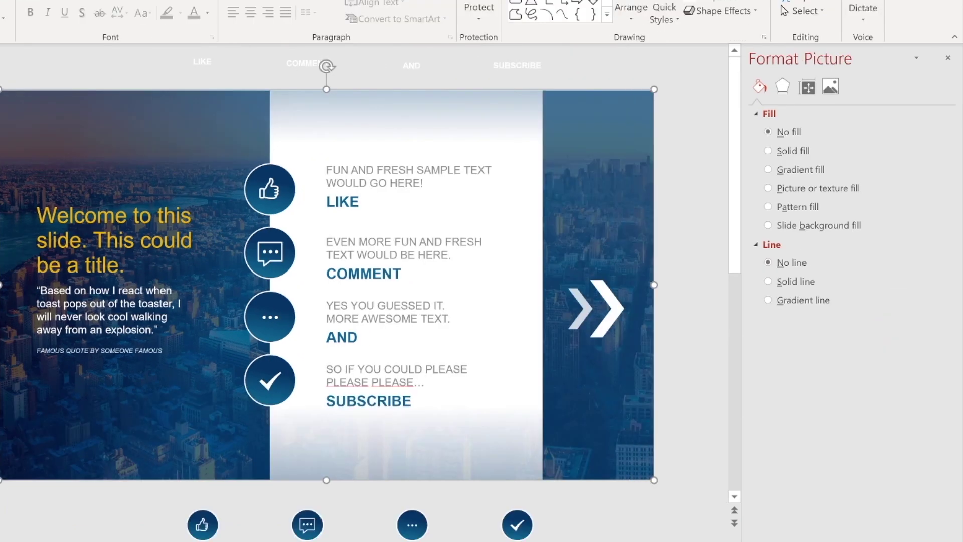
left_click(714, 314)
left_click(684, 303)
left_click(683, 310)
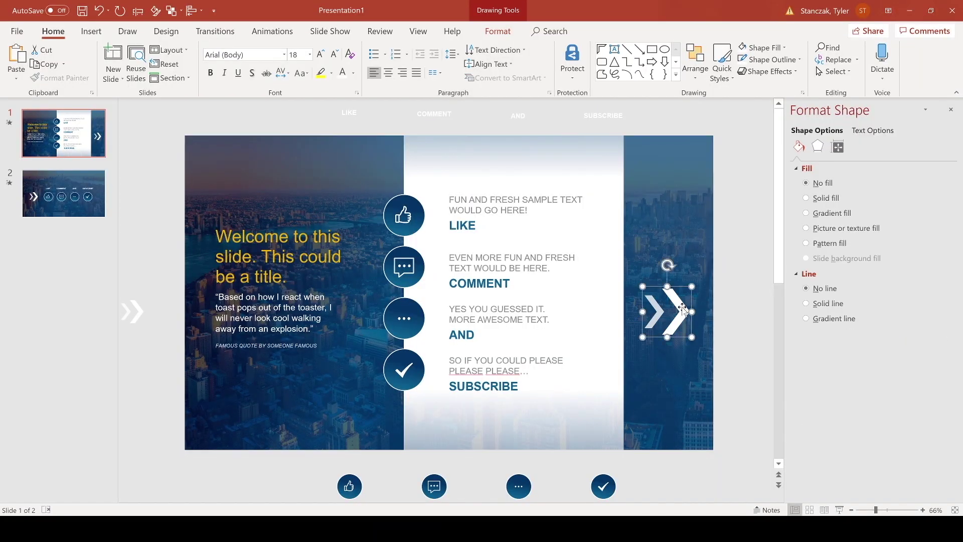
left_click(699, 288)
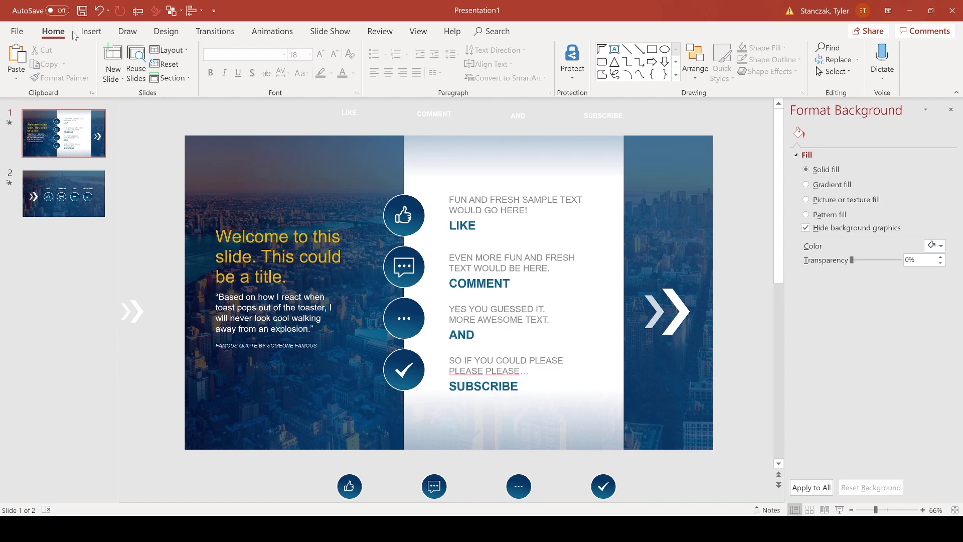
- Insert the triple chevron icon from an 'arrow' search and place it in the right blue panel
left_click(88, 31)
left_click(262, 62)
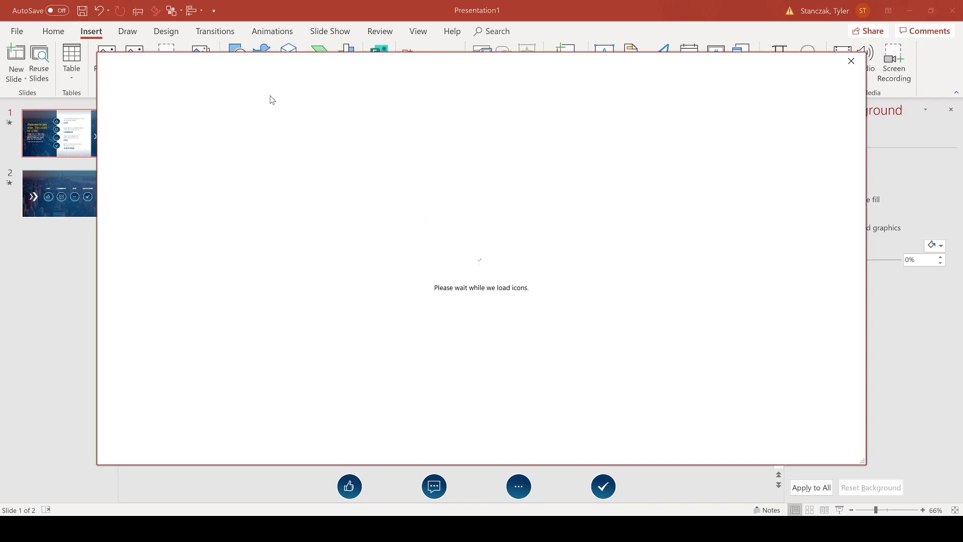
type("arrow")
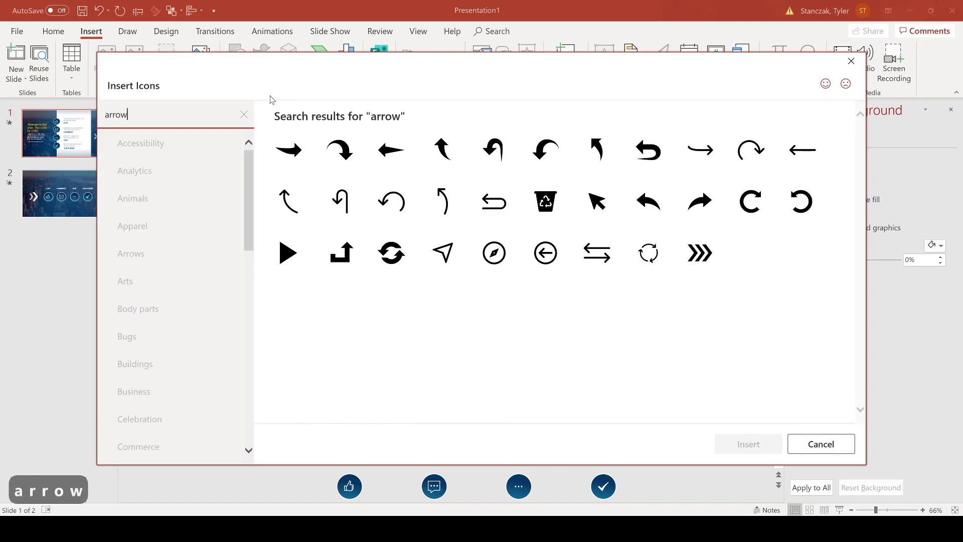
left_click(701, 256)
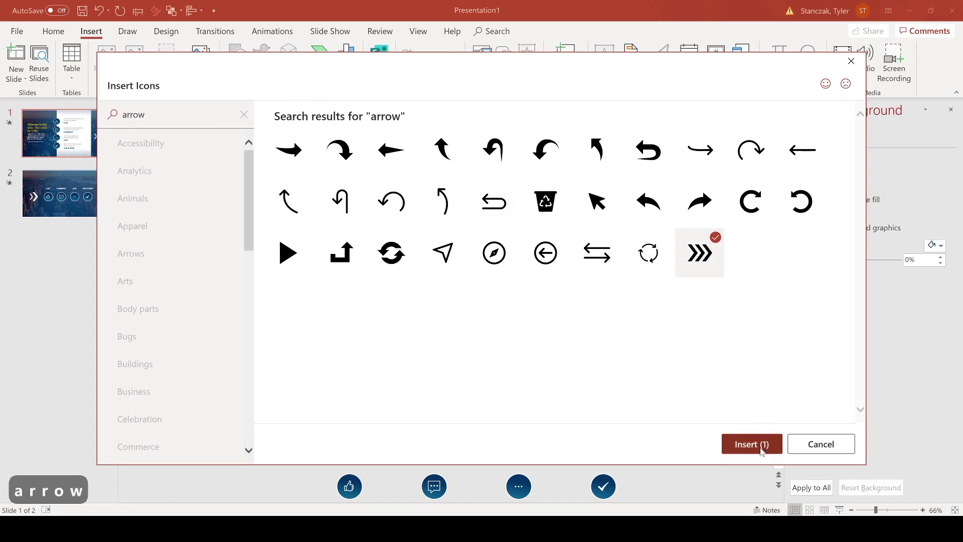
left_click(751, 444)
left_click_drag(469, 281, 680, 254)
- Ungroup the chevron icon twice, converting it to a drawing object of separate shapes
right_click(679, 256)
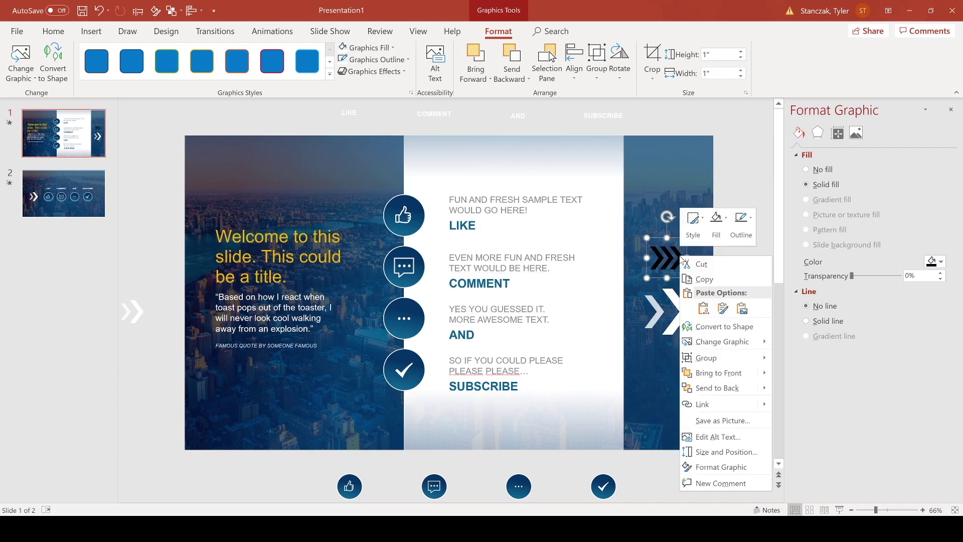
mouse_move(729, 357)
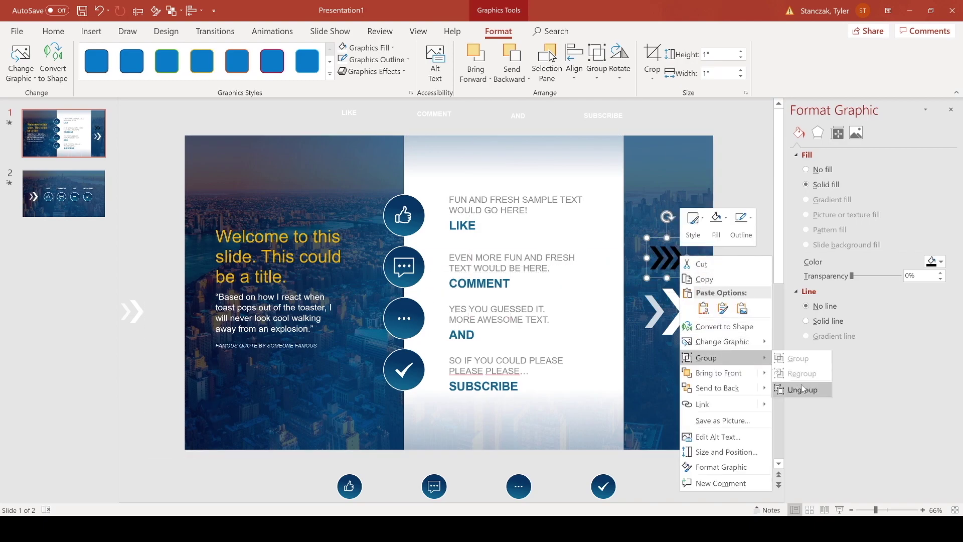
left_click(801, 390)
left_click(469, 297)
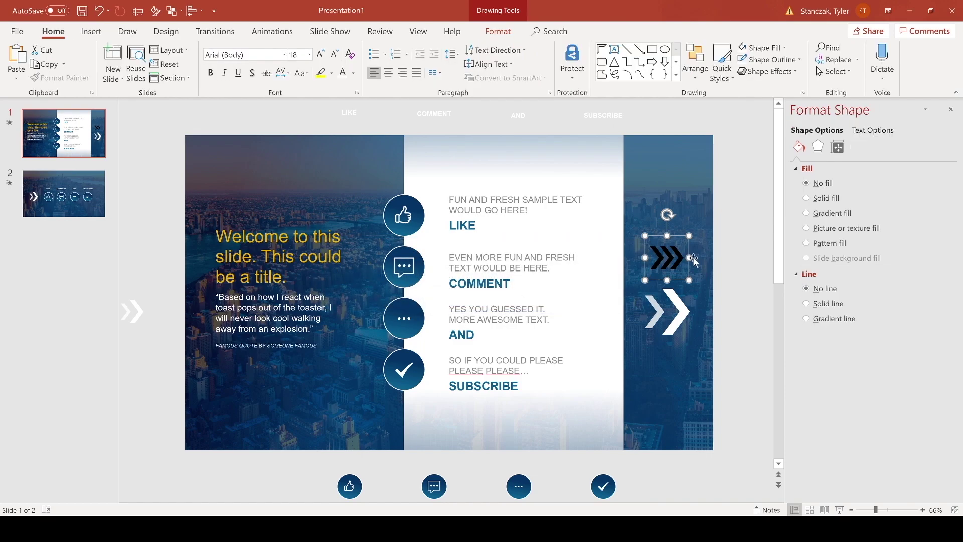
right_click(681, 256)
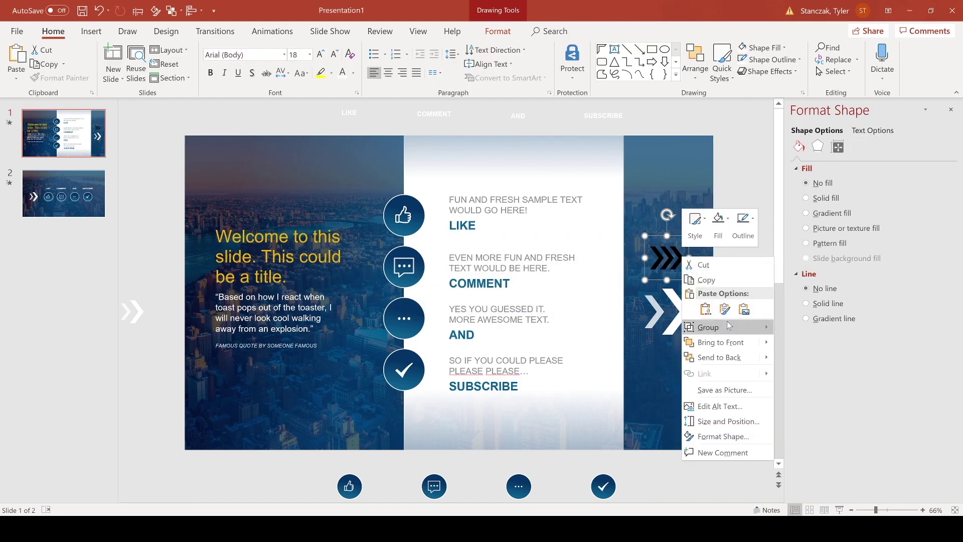
mouse_move(727, 327)
left_click(802, 360)
left_click(724, 267)
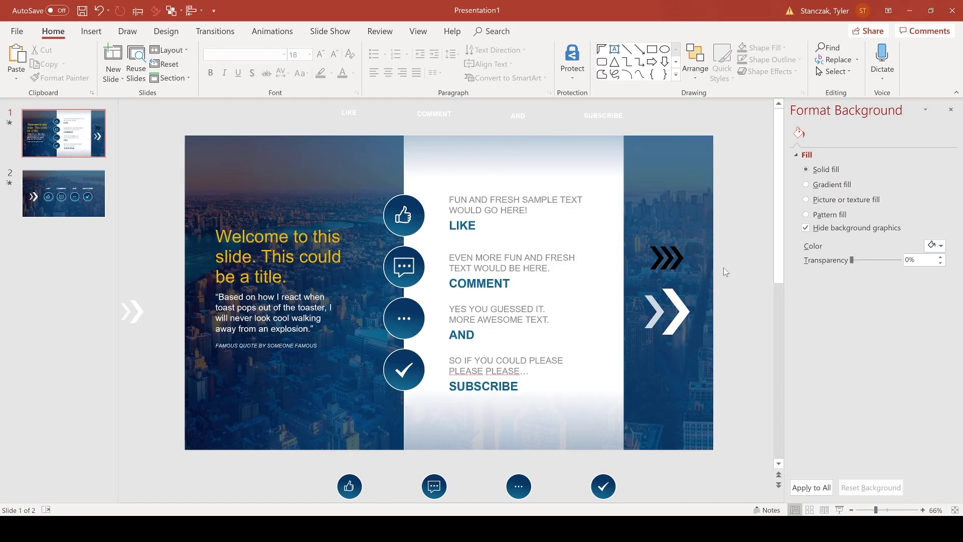
left_click(662, 258)
- Check the white chevron group's transparency, then marquee-select and delete the dark chevron pieces
key("Escape")
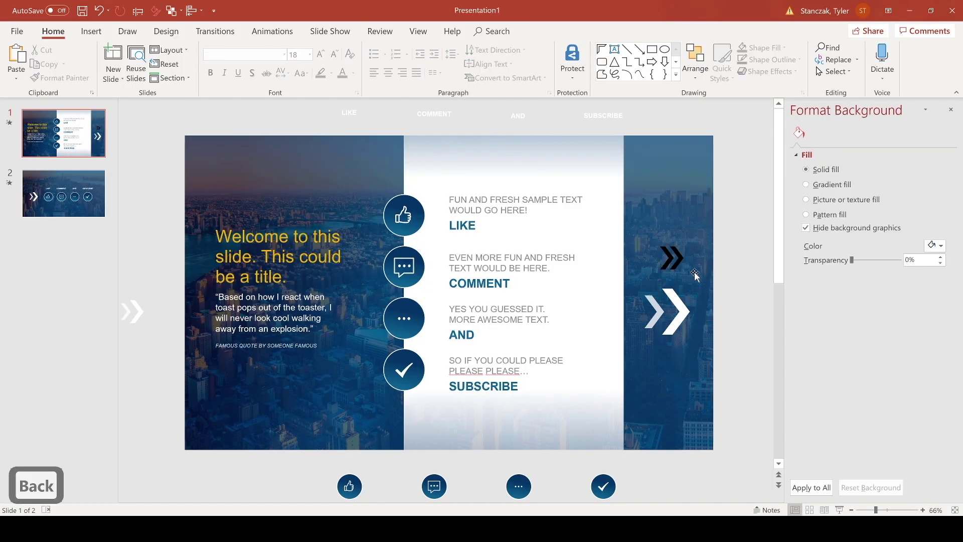
left_click_drag(680, 258, 689, 275)
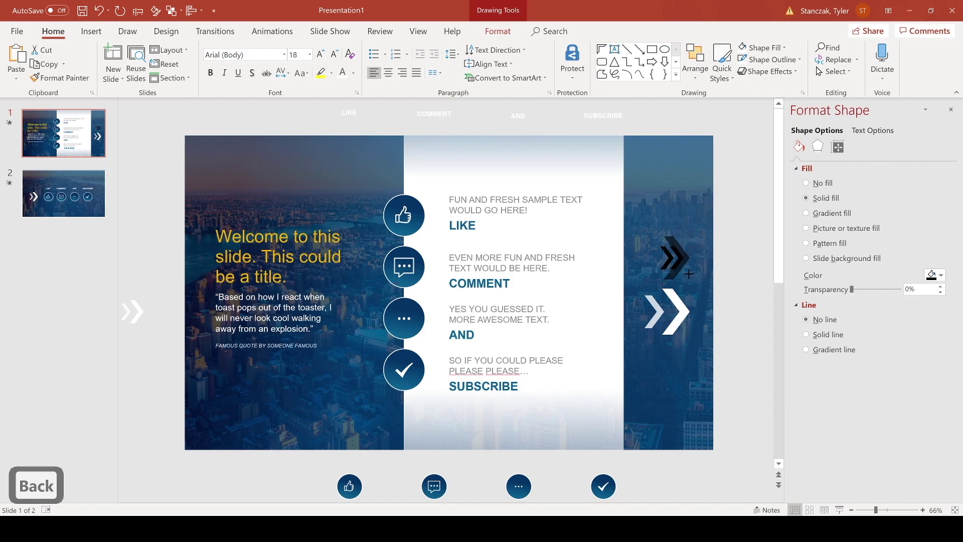
key("Escape")
left_click(688, 311)
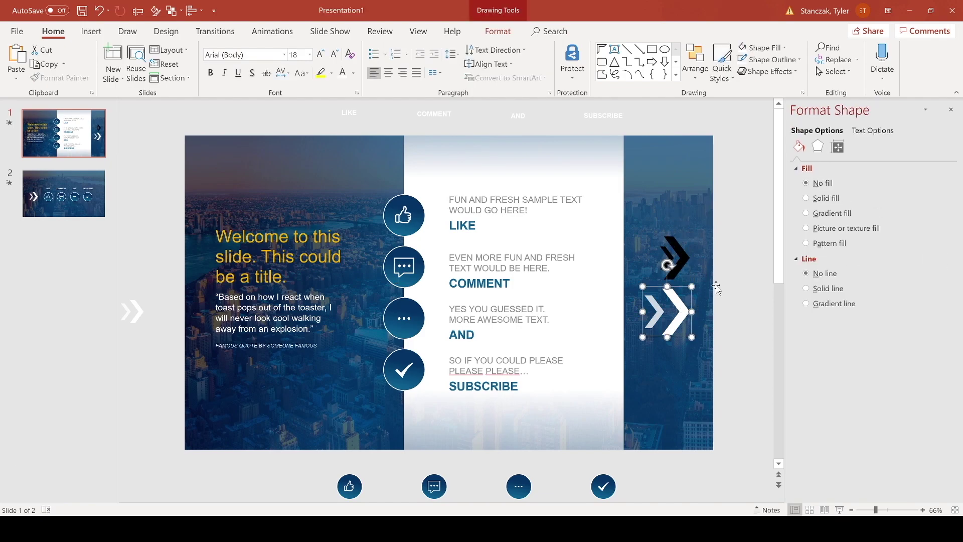
left_click(683, 310)
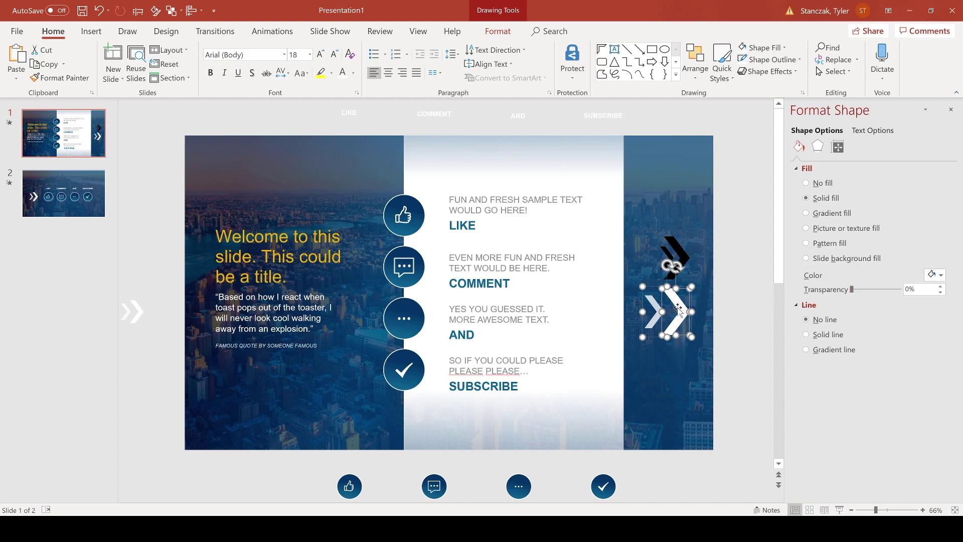
left_click(654, 303)
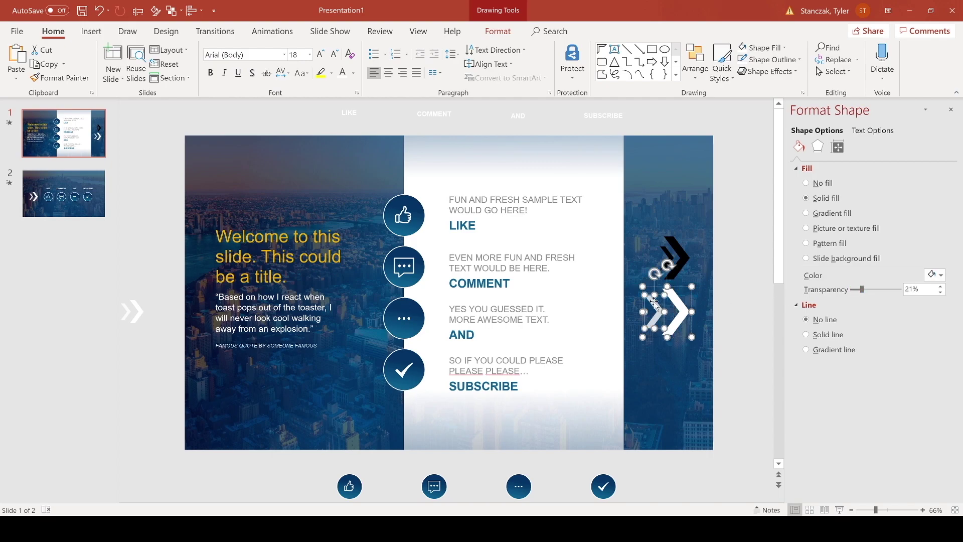
left_click(744, 266)
left_click_drag(741, 281, 646, 227)
key("BackSpace")
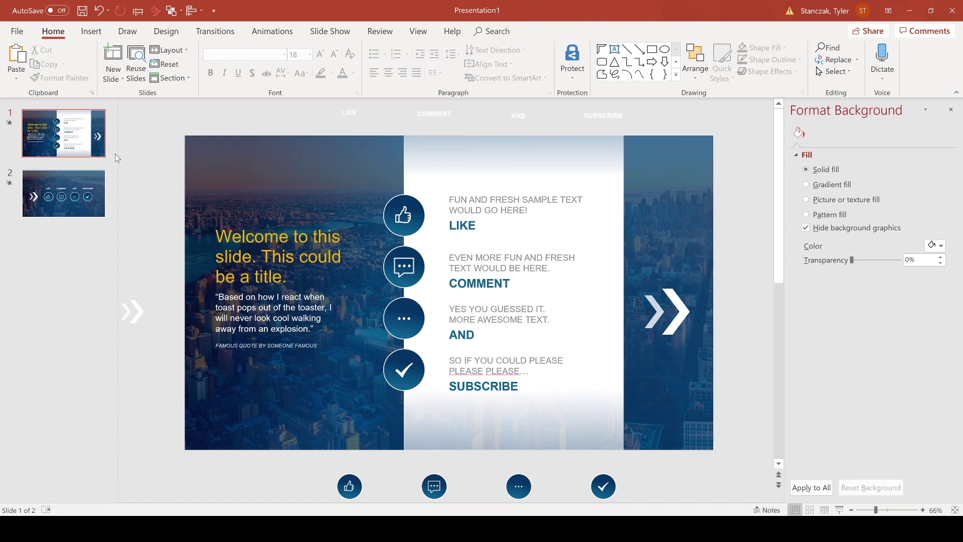
- Copy slide 1's four icon circles and paste them onto slide 2
left_click(73, 184)
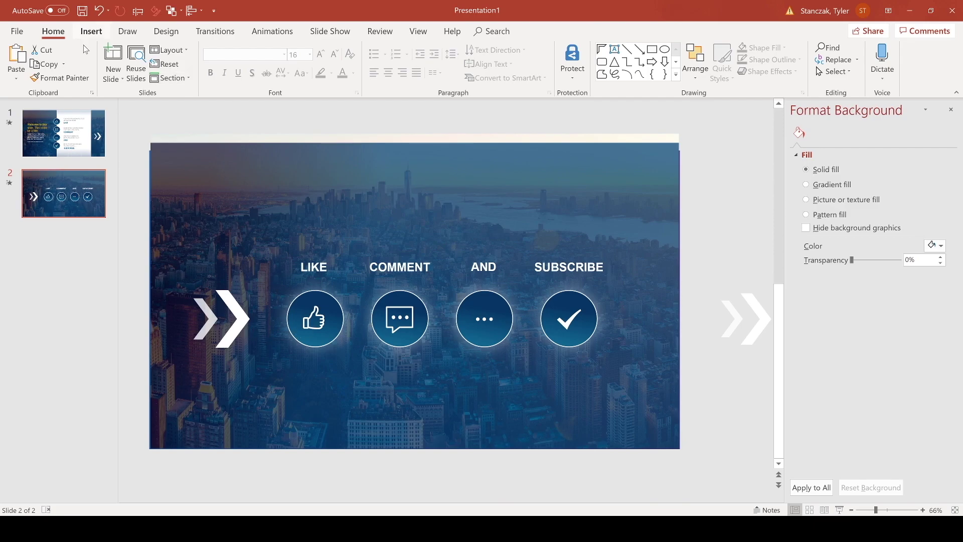
key("ctrl+v")
key("ctrl+z")
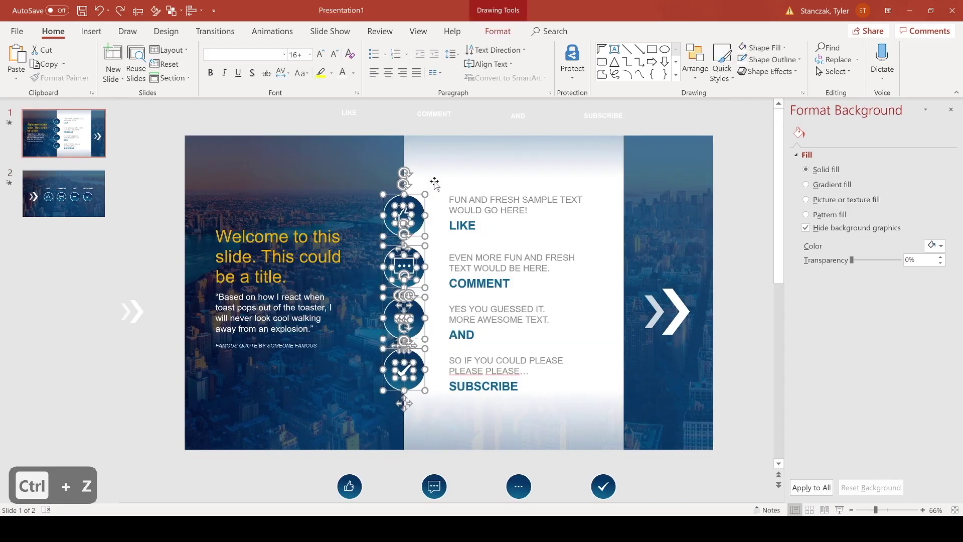
key("ctrl+c")
left_click(30, 210)
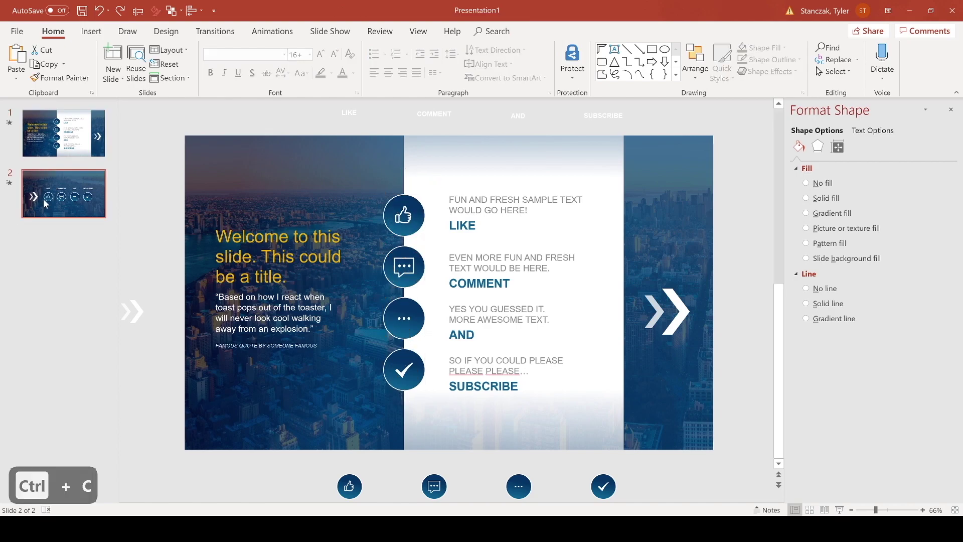
key("ctrl+v")
- Group the parts of each pasted icon circle, checkmark, comment and the rest, into single objects
left_click_drag(622, 418, 652, 410)
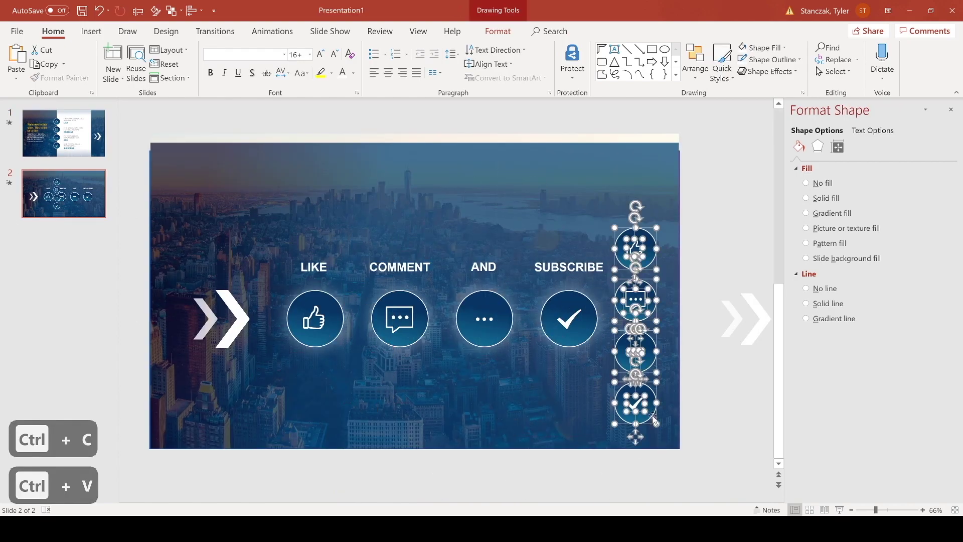
left_click(694, 438)
left_click_drag(710, 435, 583, 377)
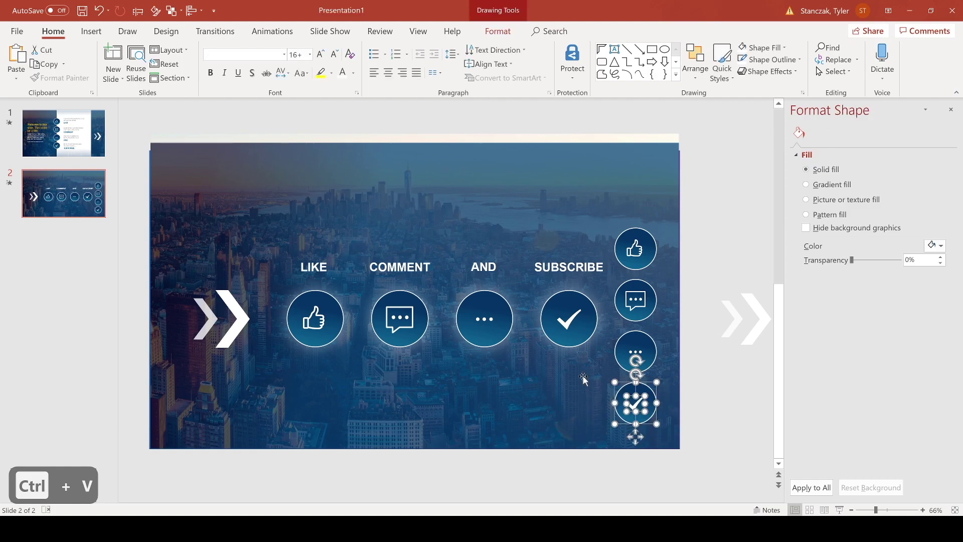
key("ctrl+g")
left_click(698, 383)
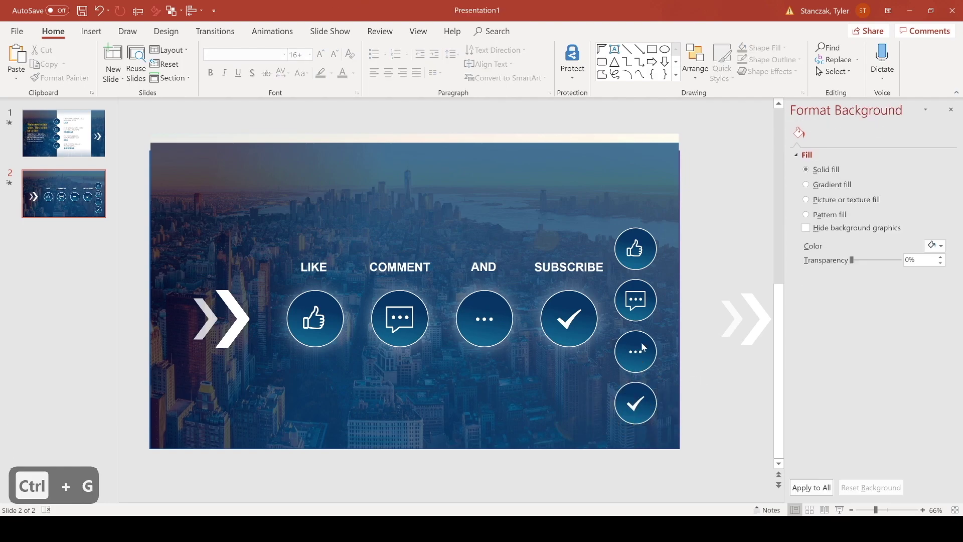
key("ctrl+g")
left_click_drag(699, 338, 612, 270)
key("ctrl+g")
left_click(627, 241)
- Drag the thumbs-up, comment, dots and check circles into a row at the top and select all four
left_click_drag(622, 236, 341, 193)
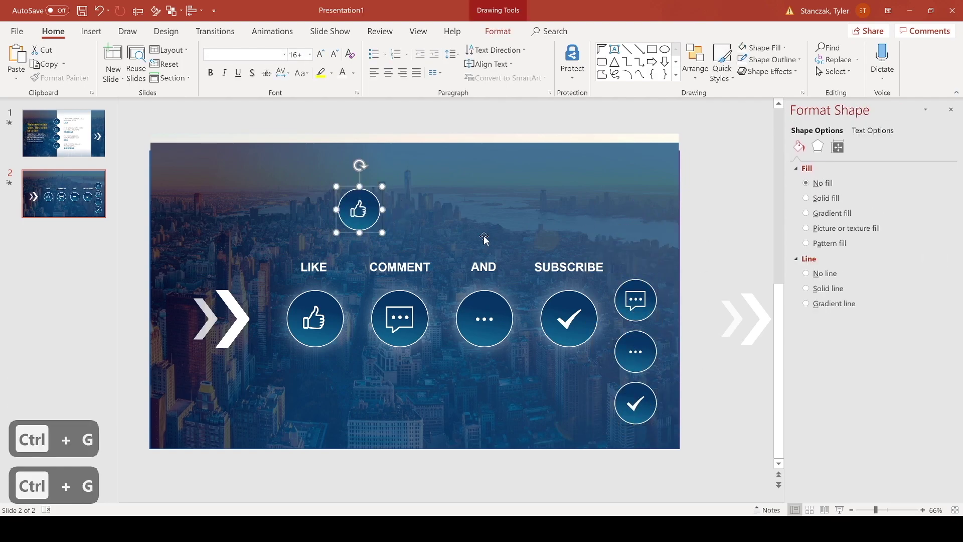
left_click_drag(635, 300, 446, 196)
left_click_drag(636, 351, 520, 217)
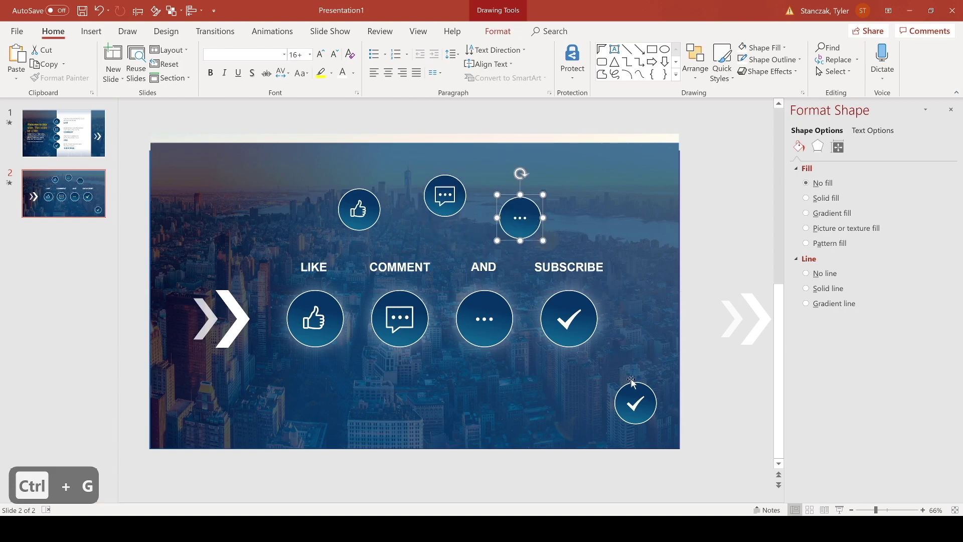
left_click_drag(637, 386, 600, 200)
left_click(526, 216, "shift")
left_click(452, 203, "shift")
left_click(371, 216, "shift")
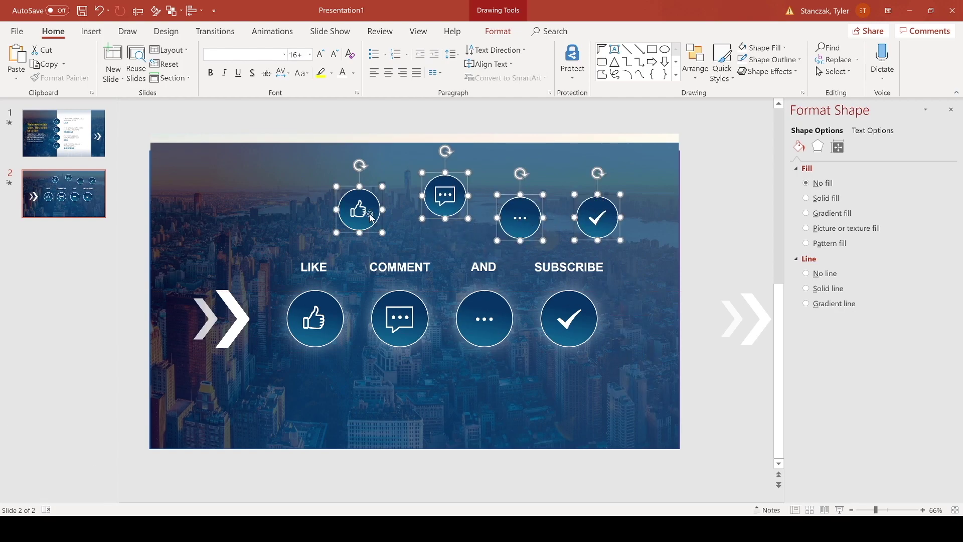
- Align the four circles to a shared middle and distribute them horizontally
left_click(707, 76)
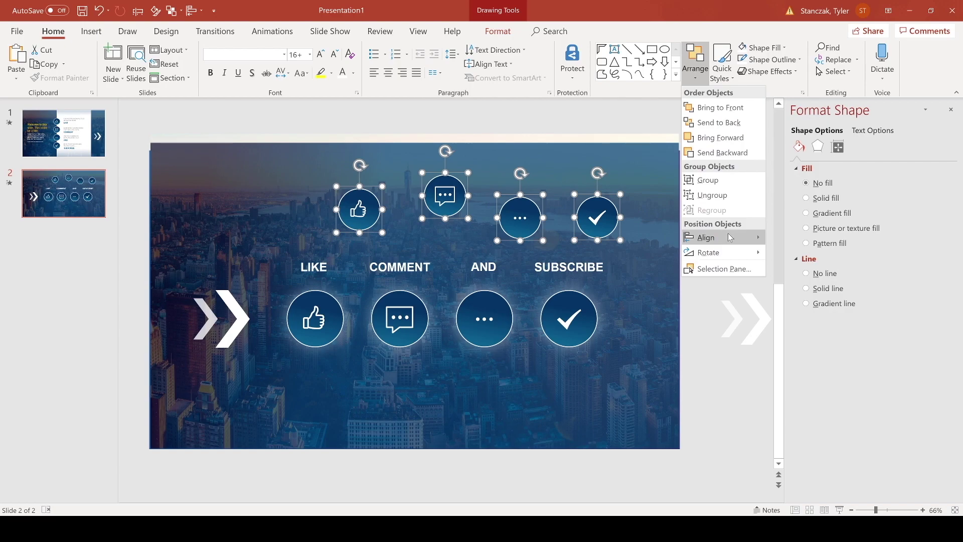
mouse_move(727, 235)
left_click(805, 299)
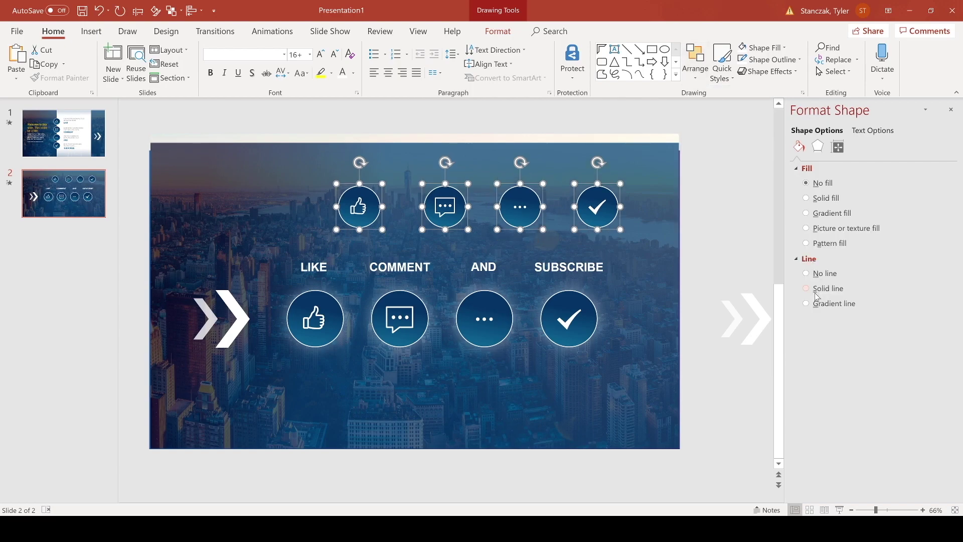
left_click(695, 63)
mouse_move(742, 237)
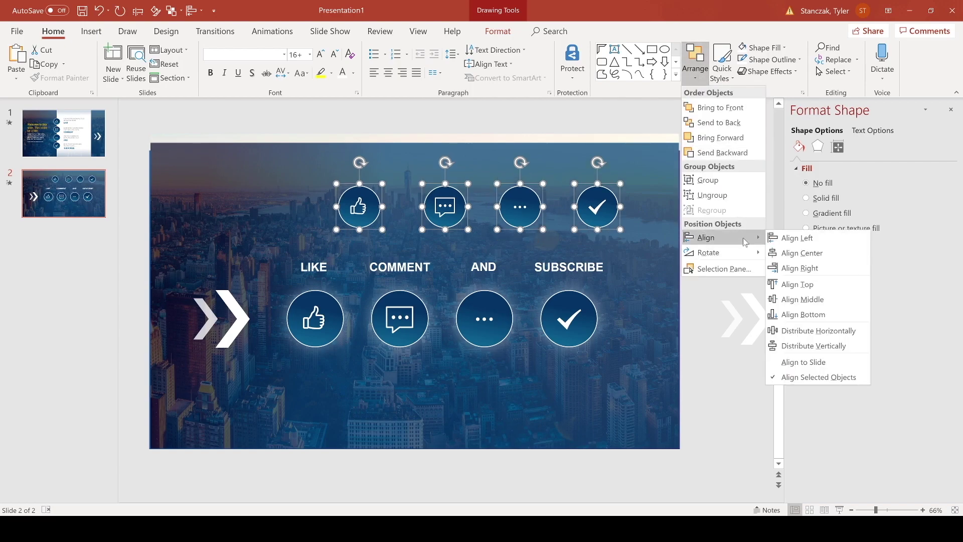
left_click(826, 338)
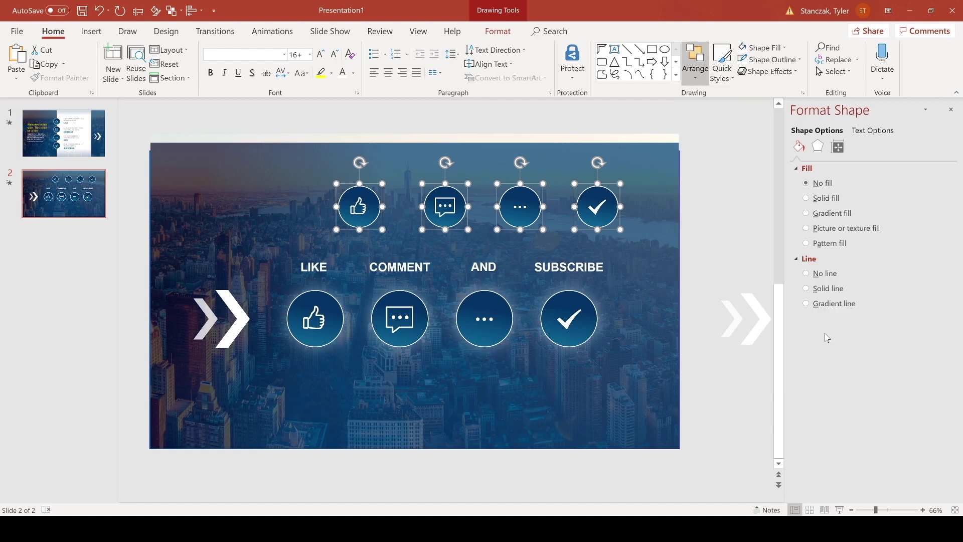
left_click(714, 233)
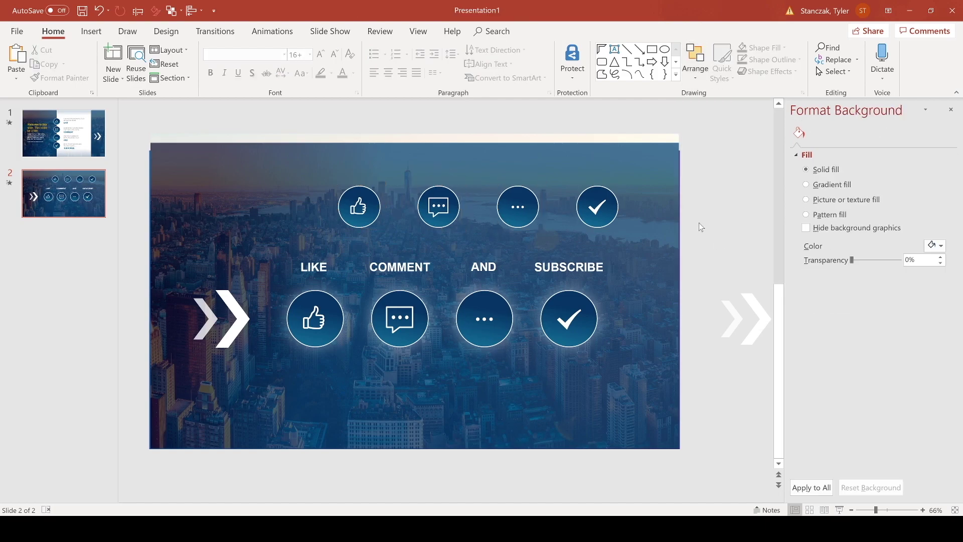
- Shift the four copied top circles slightly left and enlarge them
left_click_drag(644, 234, 306, 166)
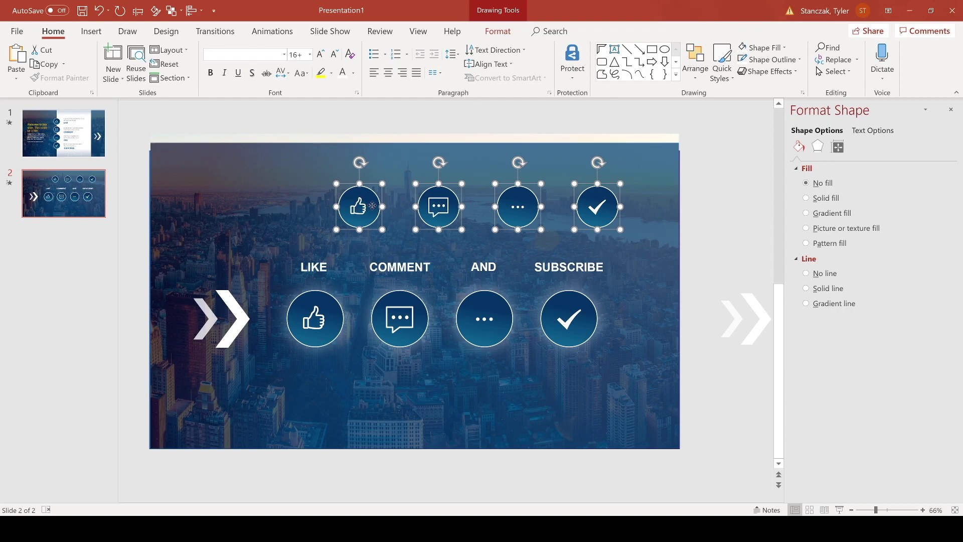
left_click_drag(372, 206, 330, 208)
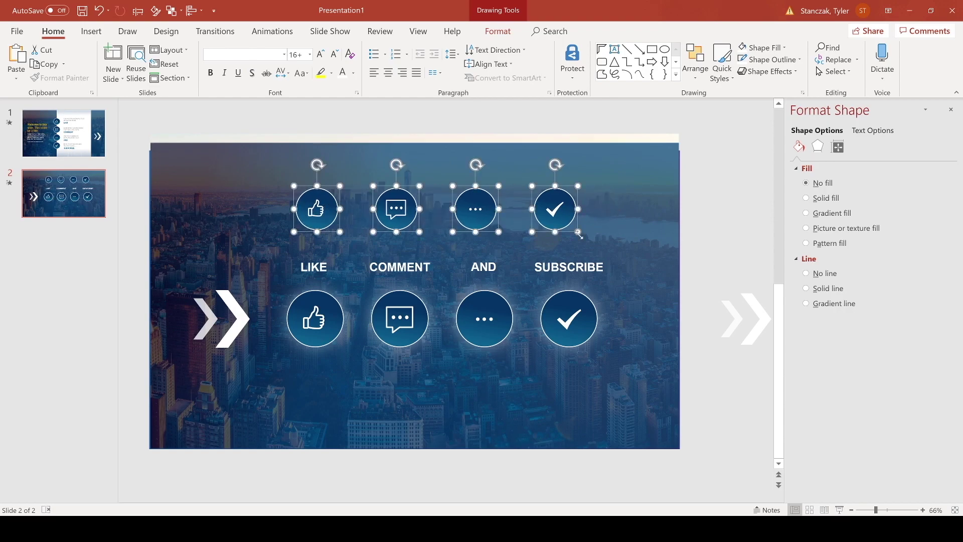
left_click_drag(579, 234, 586, 235)
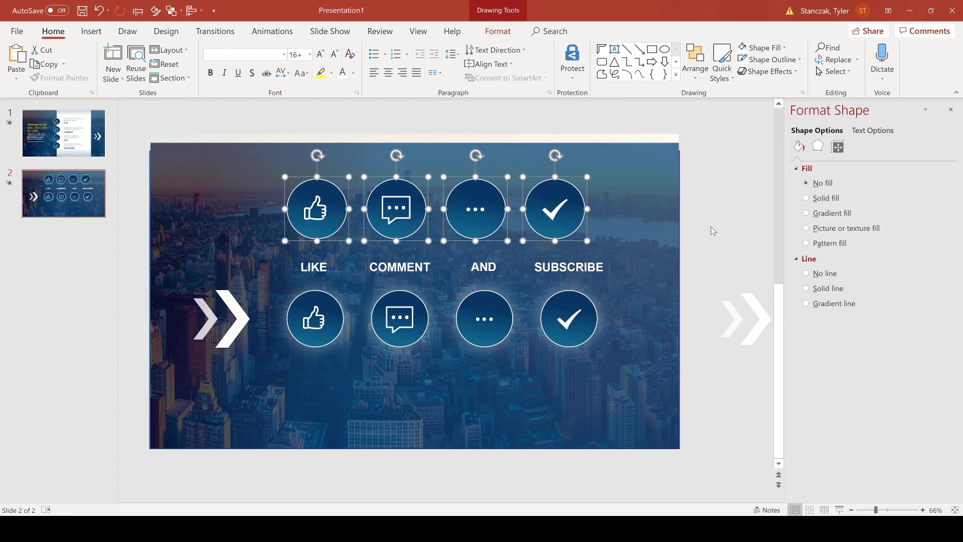
left_click(643, 218)
- Delete the four circles above the SUBSCRIBE, AND, COMMENT and LIKE labels
left_click(557, 218)
left_click(457, 210, "shift")
left_click(399, 209, "shift")
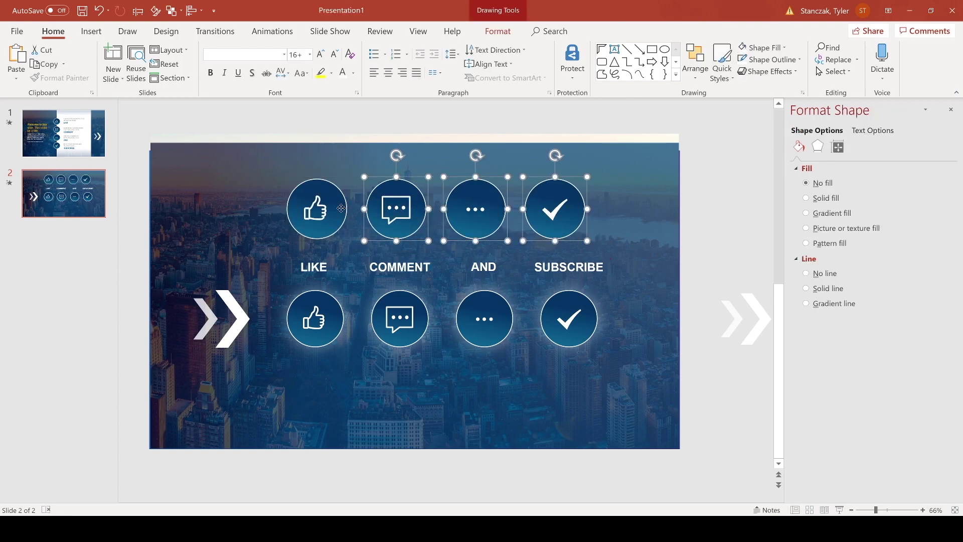
left_click(346, 208, "shift")
key("Delete")
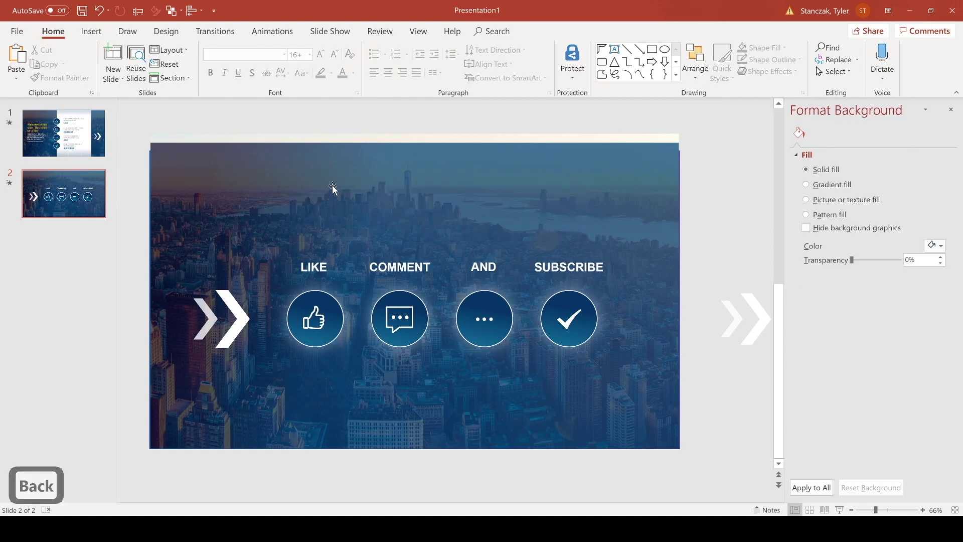
left_click(69, 144)
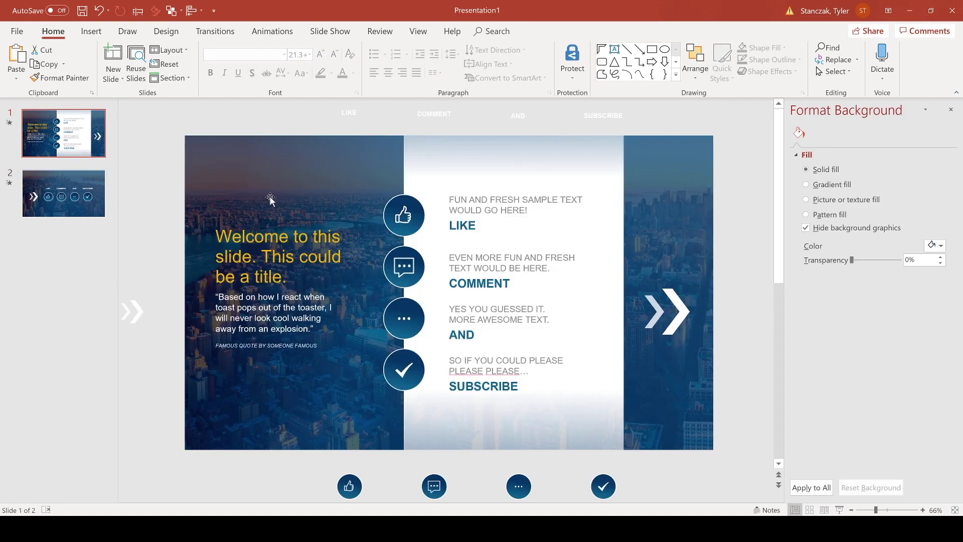
left_click(266, 185)
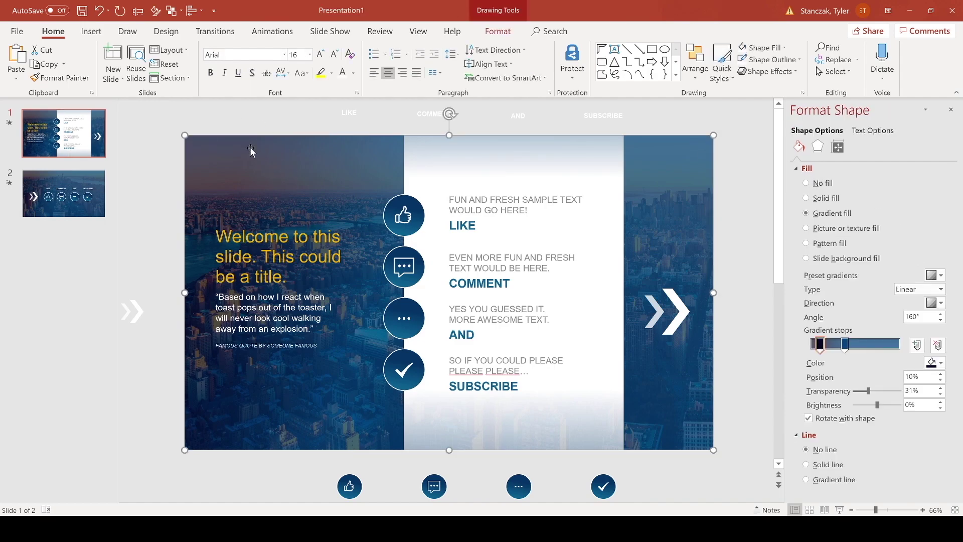
left_click_drag(250, 150, 383, 168)
left_click(242, 165)
left_click(150, 251)
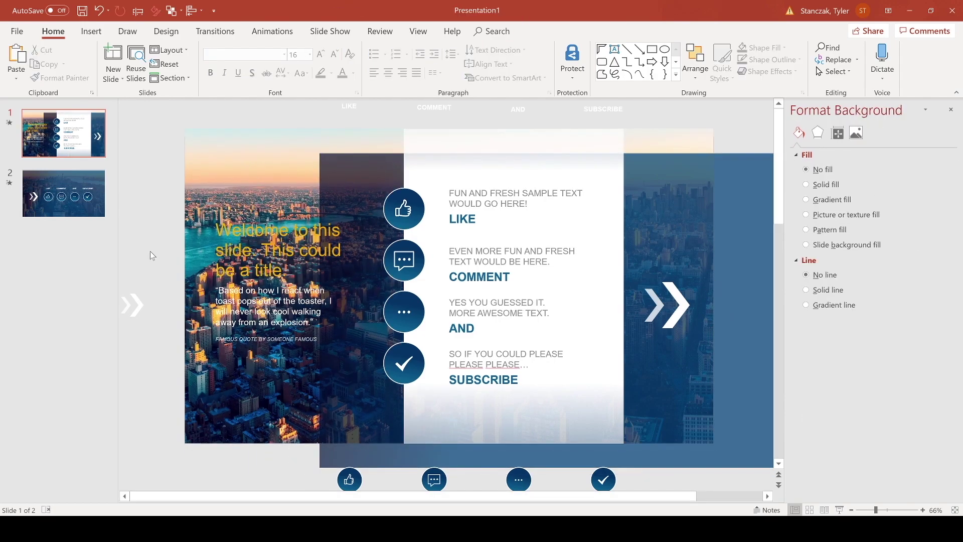
scroll(203, 293, "down", 2)
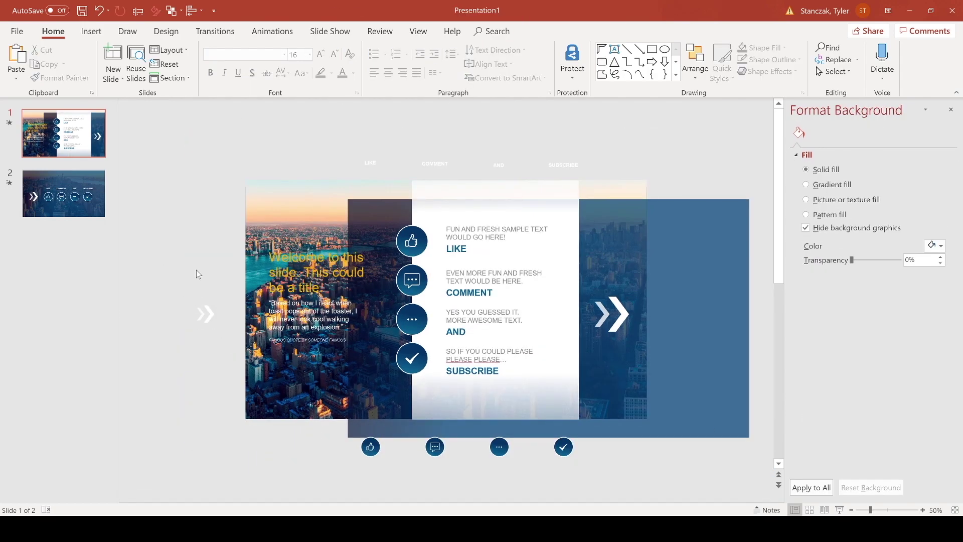
key("ctrl+z")
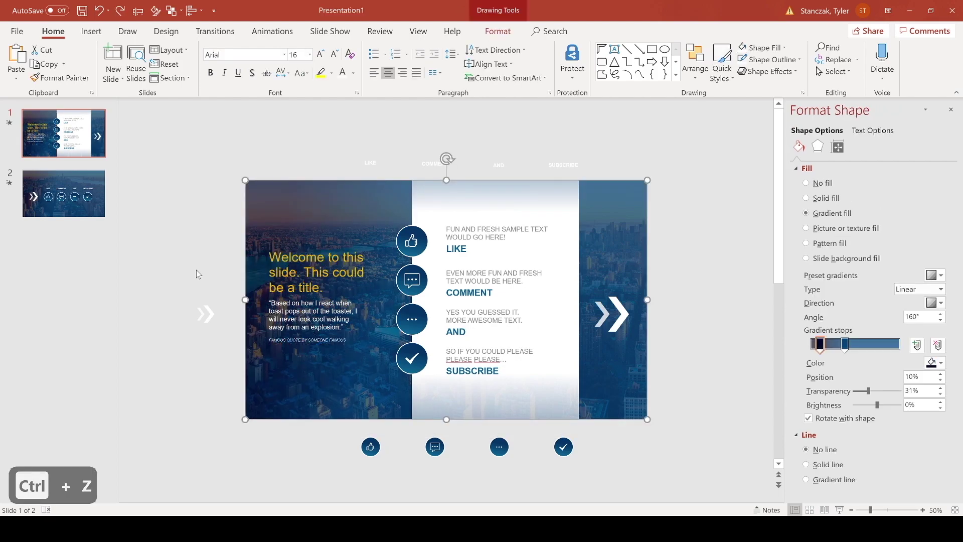
left_click(230, 252)
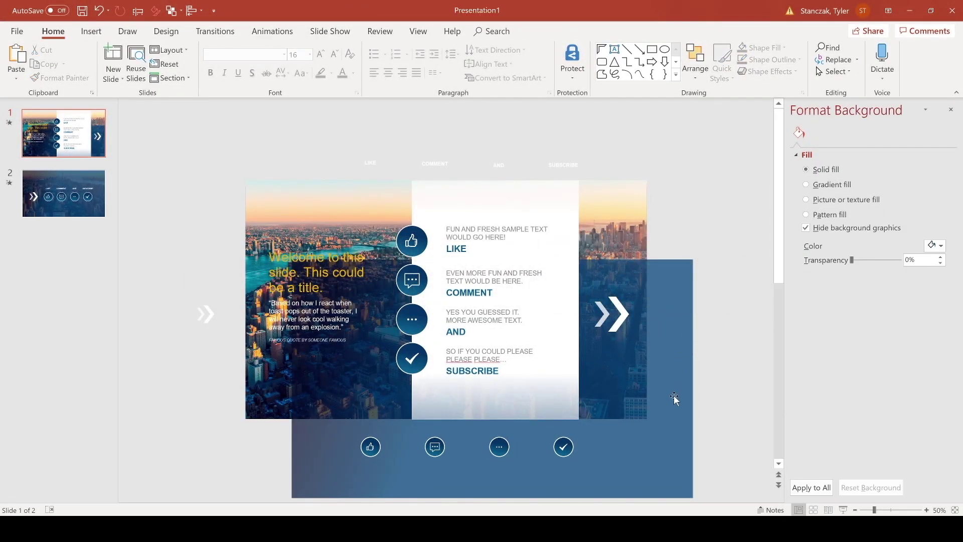
left_click_drag(673, 395, 728, 276)
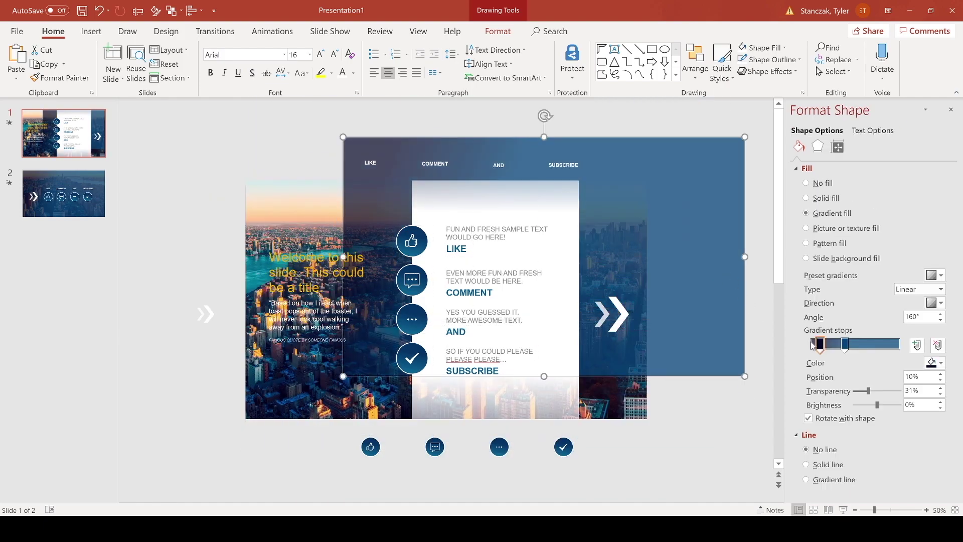
key("ctrl+z")
key("ctrl+z")
key("ctrl+z")
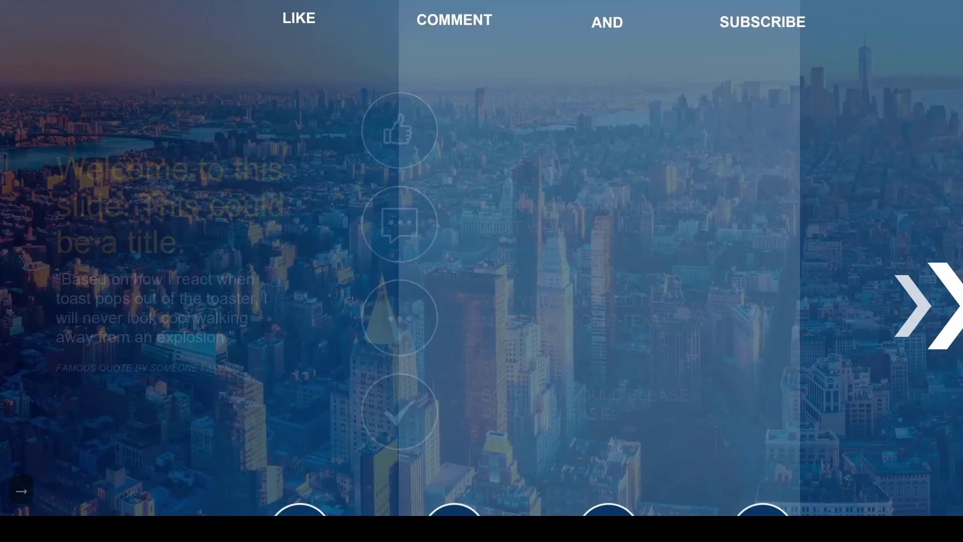
key("Right")
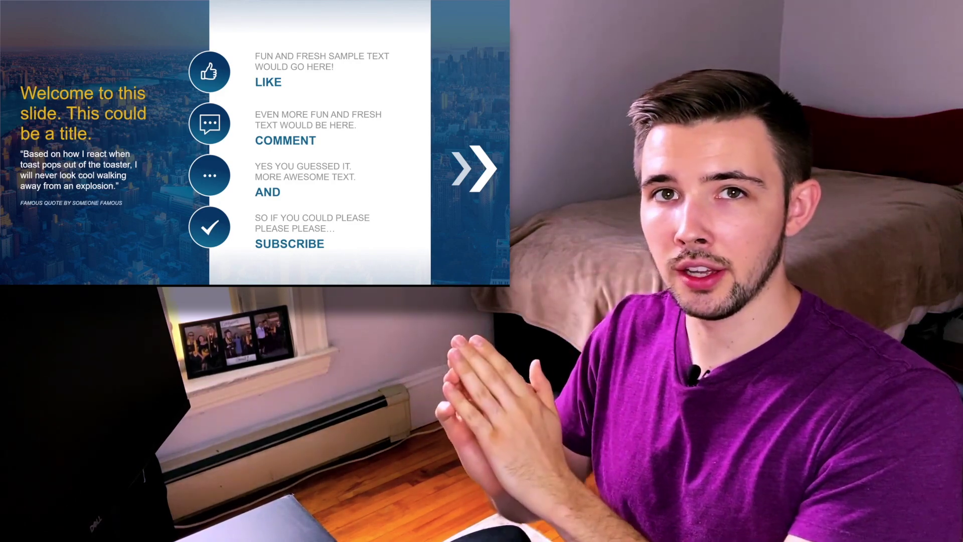
- Advance to the icon-row slide, then end the slide show and return to editing
key("Right")
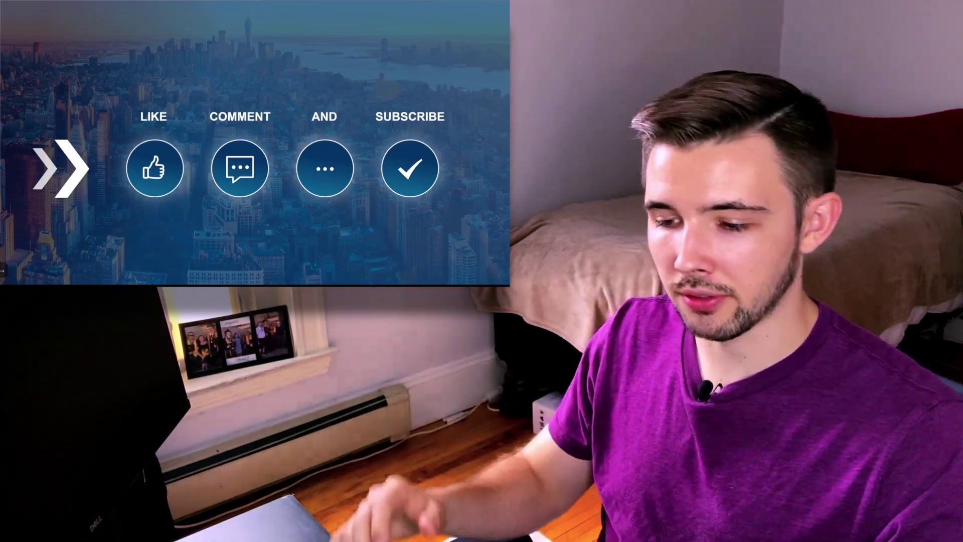
key("Escape")
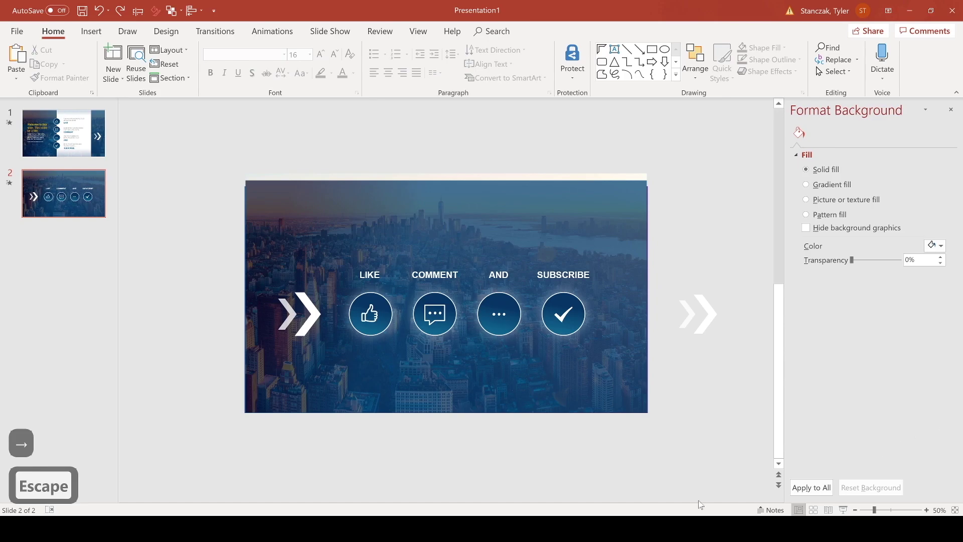
- On slide 1, lower the gradient overlay's top edge to reveal the sunset
left_click(64, 133)
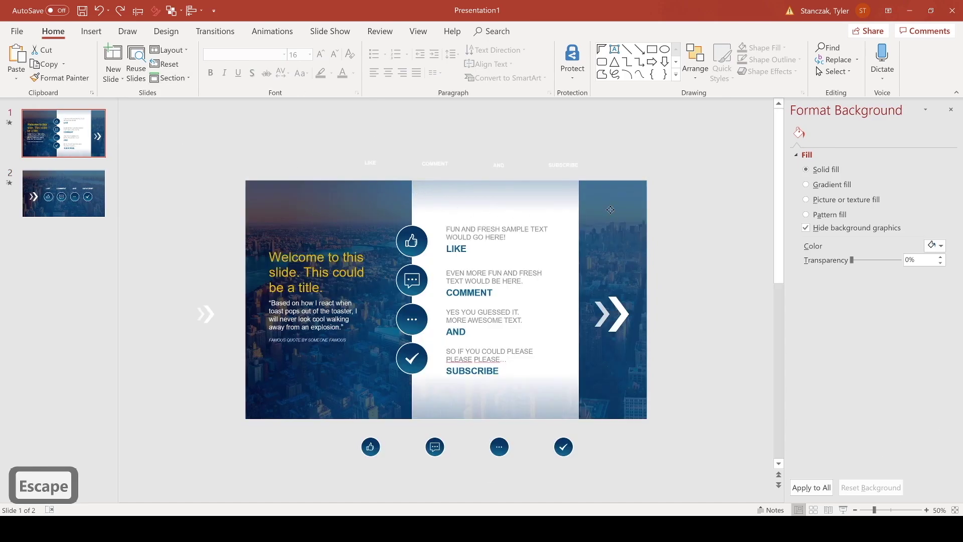
left_click(610, 210)
left_click(326, 161)
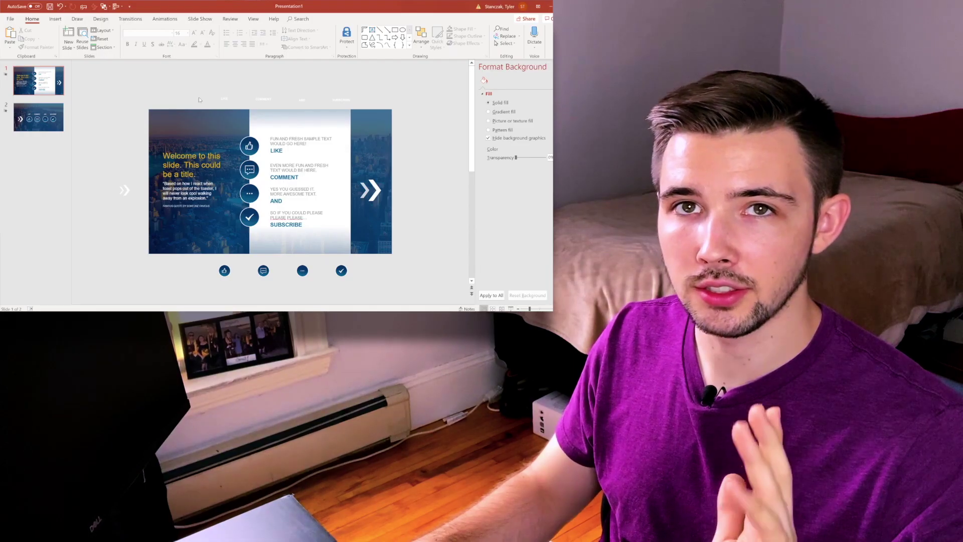
left_click(256, 114)
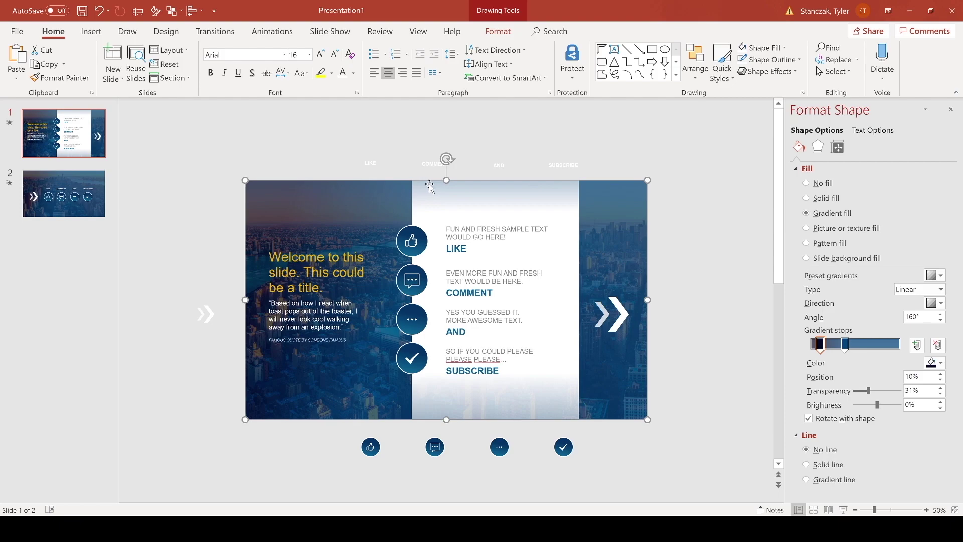
left_click_drag(446, 179, 447, 220)
- Crop slide 1's city background photo to show its full extent
left_click(344, 199)
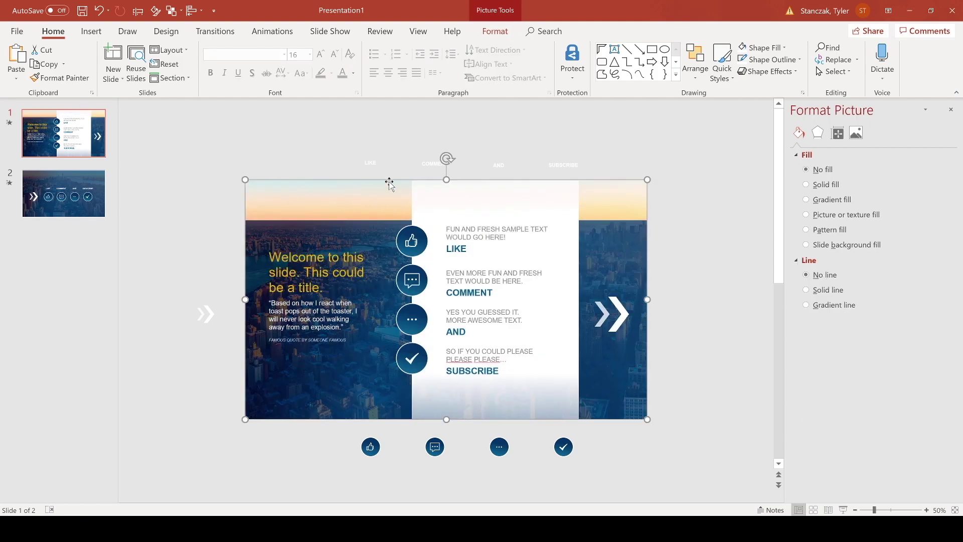
left_click(495, 31)
left_click(847, 59)
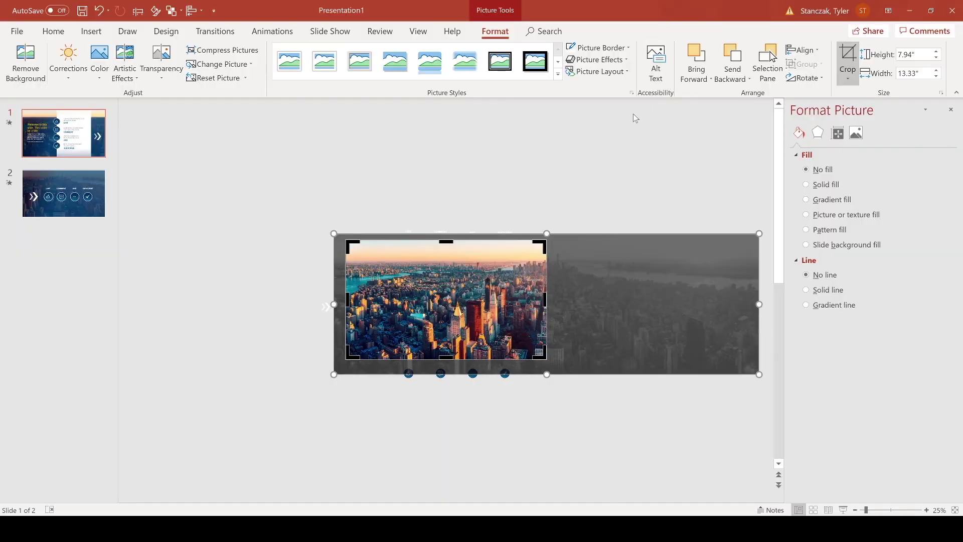
left_click(612, 203)
- On slide 2, move the blue overlay aside and select the city photo beneath it
left_click(63, 210)
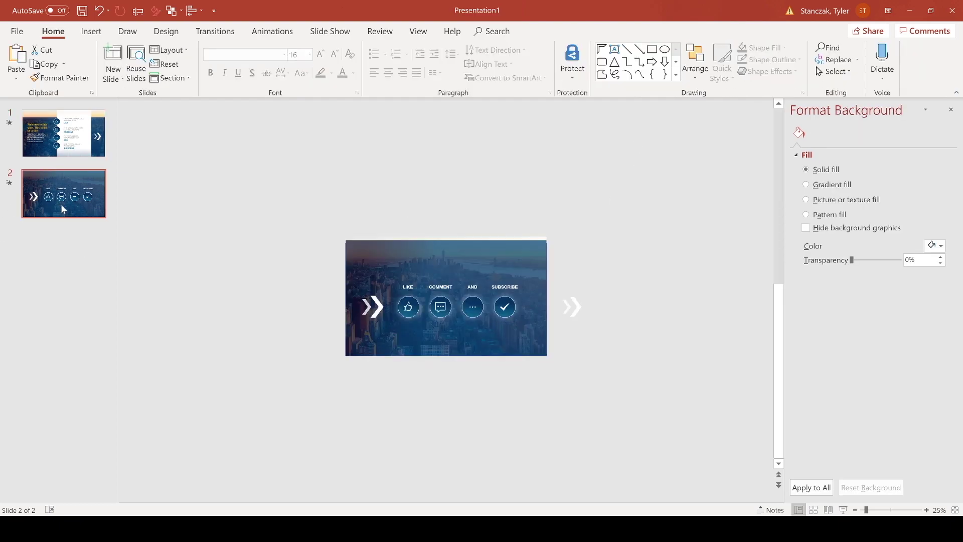
left_click(428, 270)
left_click_drag(429, 269, 444, 298)
key("Tab")
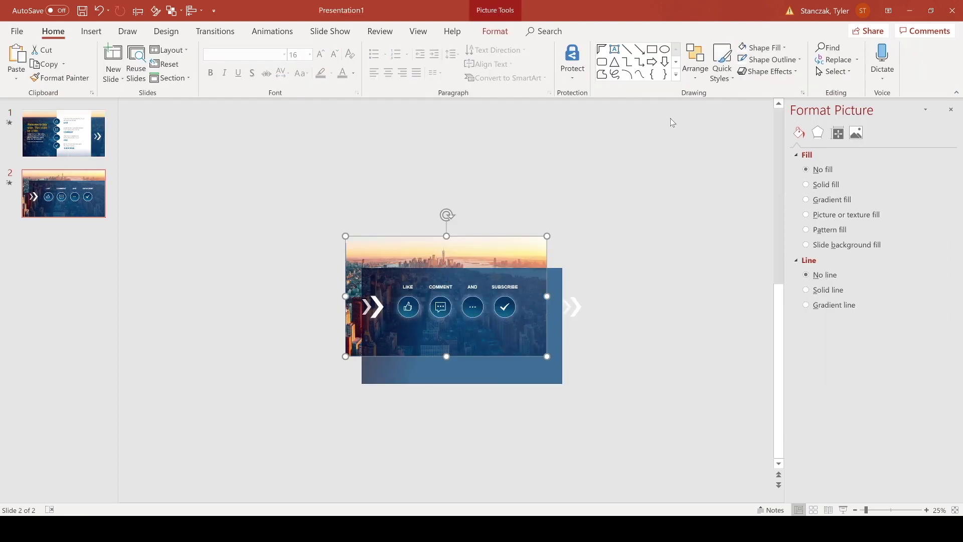
- Crop the photo and slide it right, then back left, within the crop frame
left_click(489, 32)
left_click(846, 56)
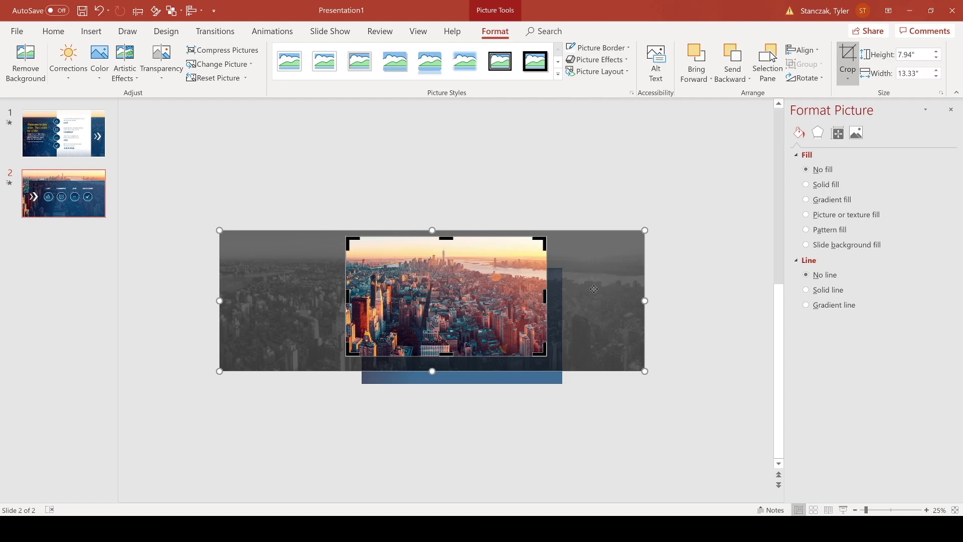
left_click_drag(594, 289, 697, 289)
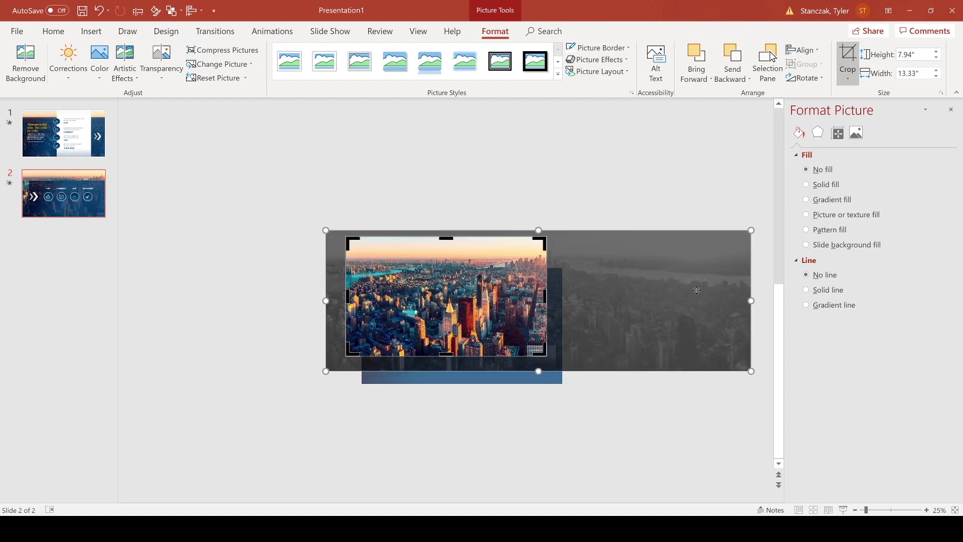
left_click_drag(690, 297, 560, 293)
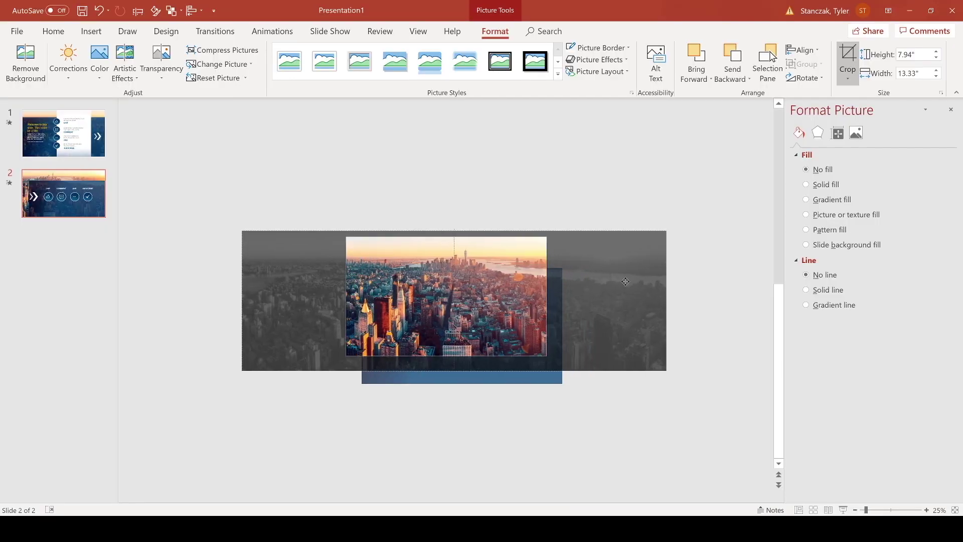
left_click_drag(626, 281, 559, 286)
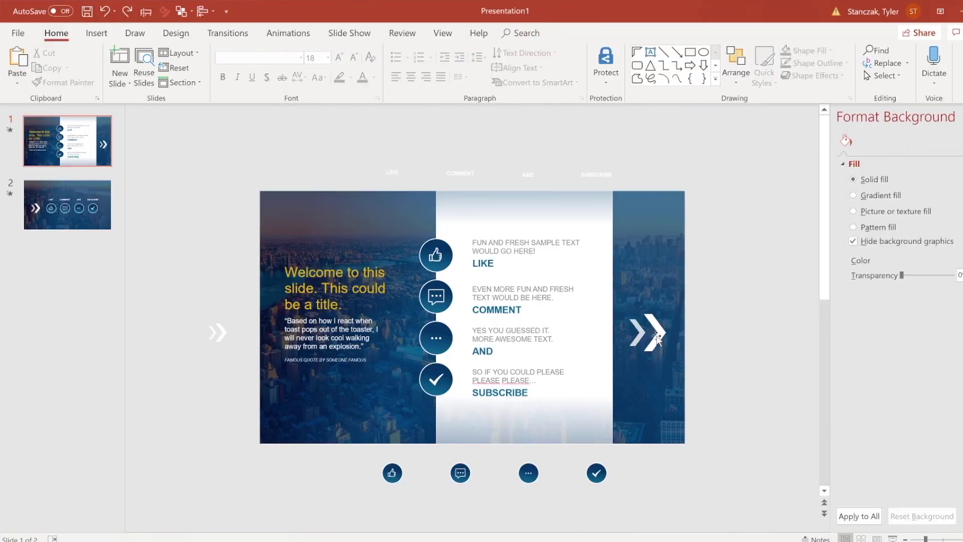
left_click(657, 338)
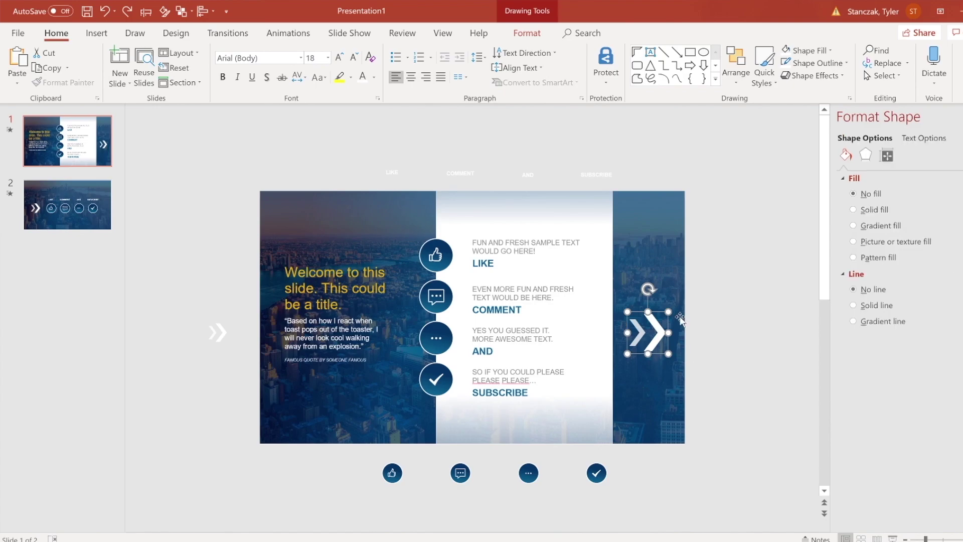
left_click(87, 194)
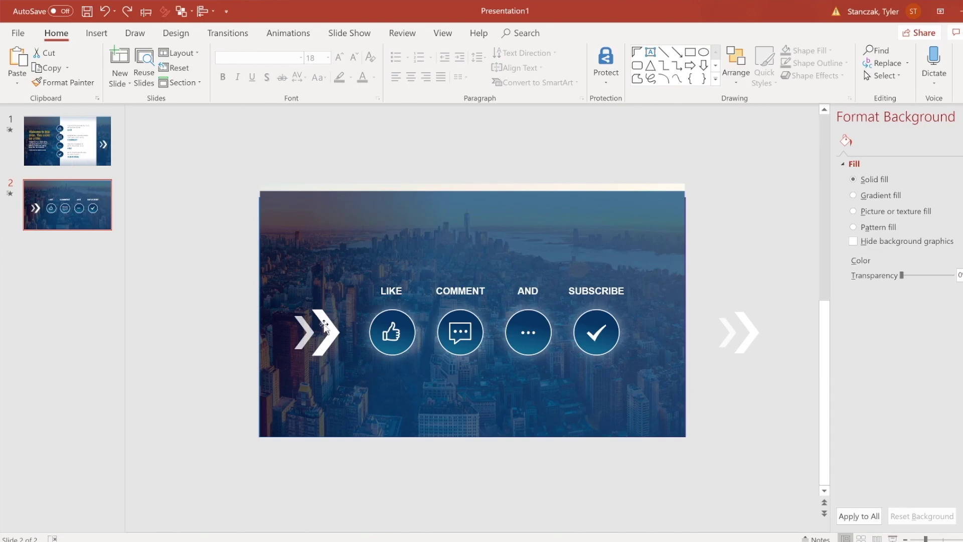
key("Page_Up")
left_click(657, 333)
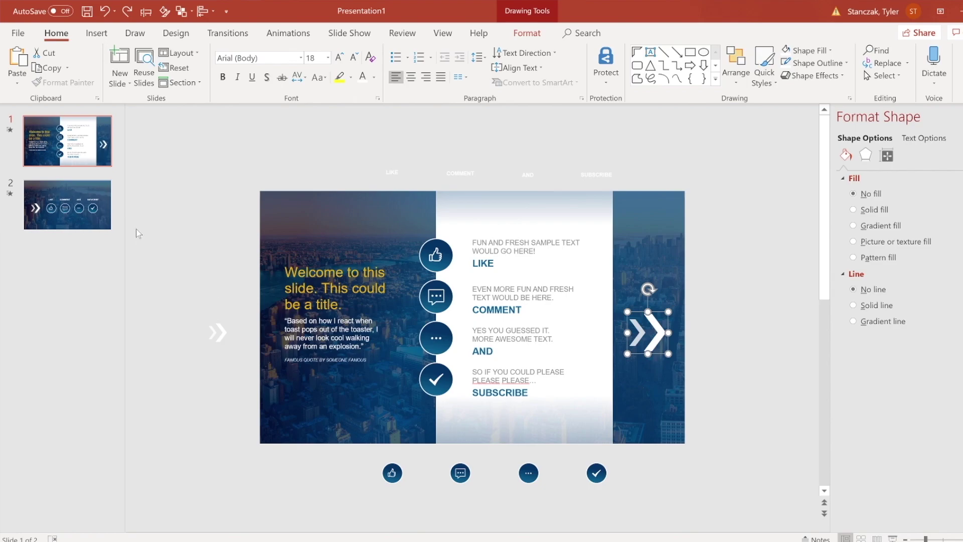
left_click(123, 210)
left_click(97, 167)
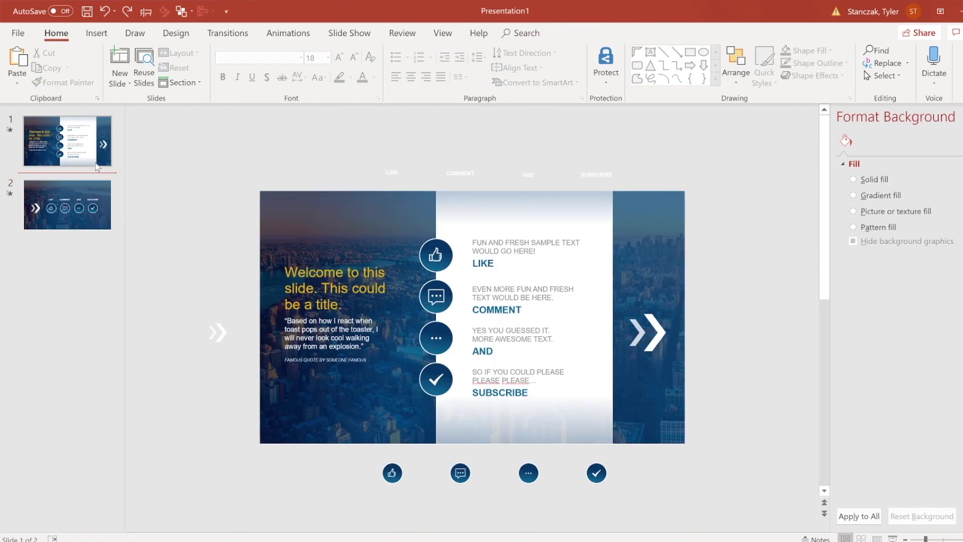
left_click(216, 331)
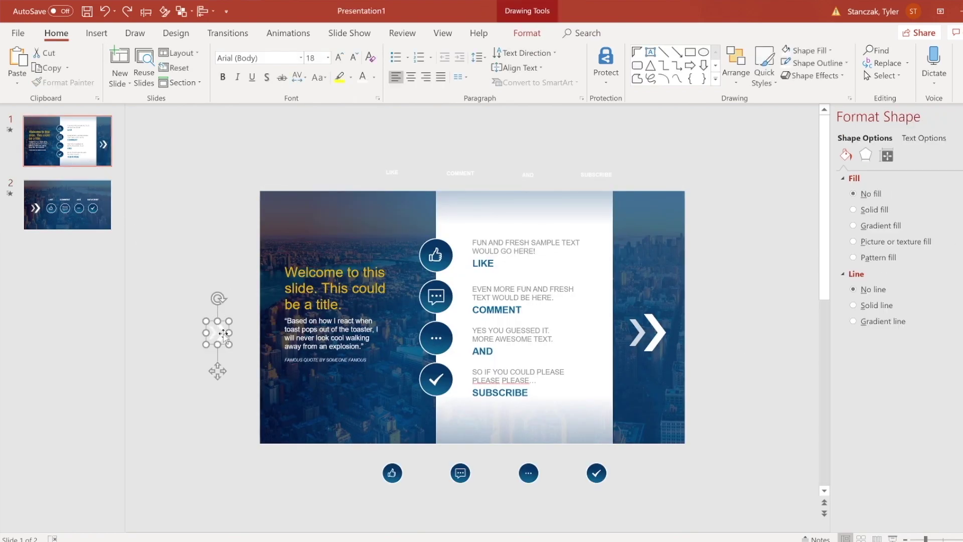
left_click(93, 209)
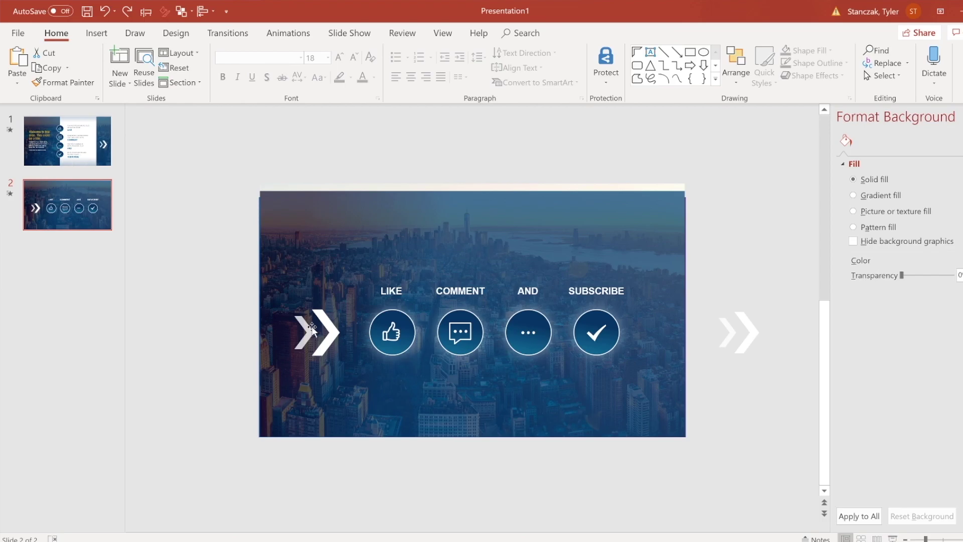
left_click(317, 331, "ctrl")
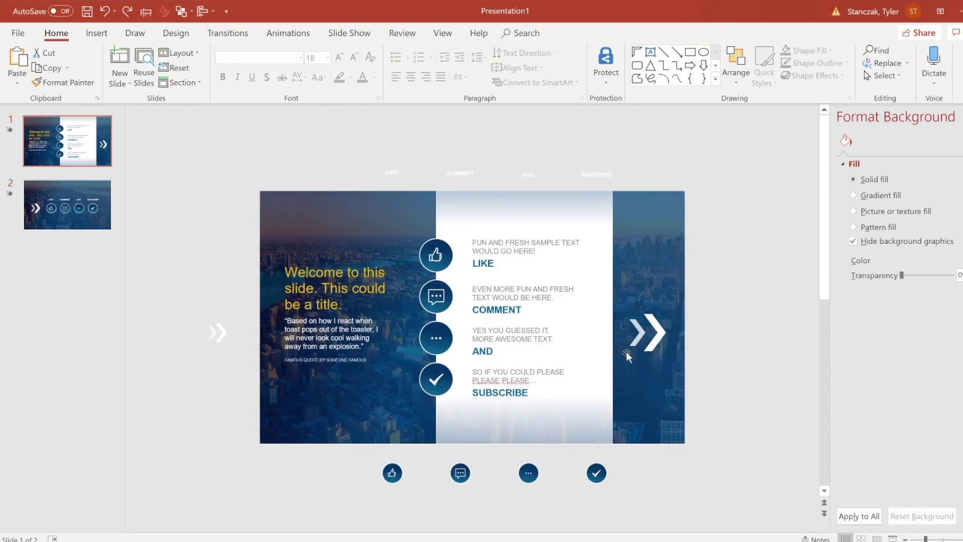
left_click(100, 211)
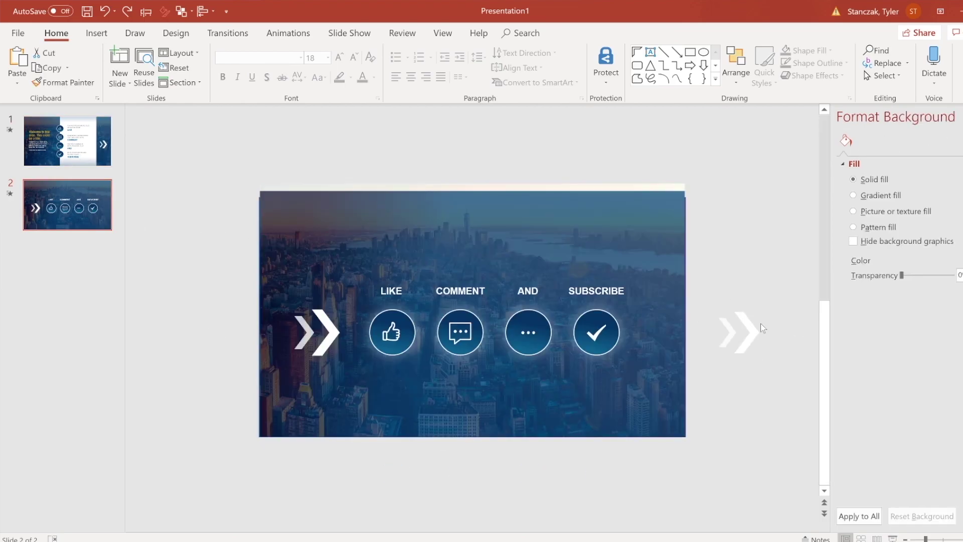
left_click(745, 333)
left_click(221, 335)
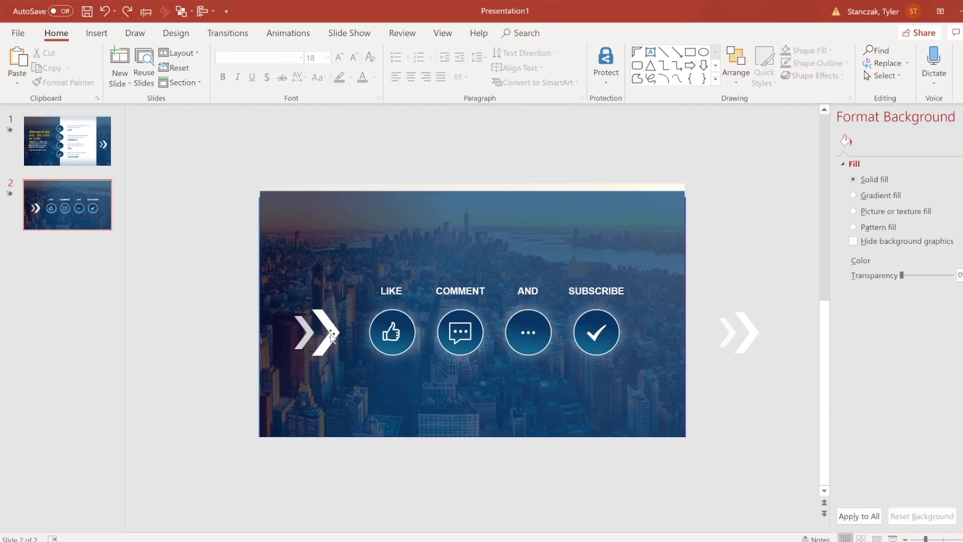
- Play the deck from slide 1 with F5, then inspect slide 2's double arrow
key("Page_Up")
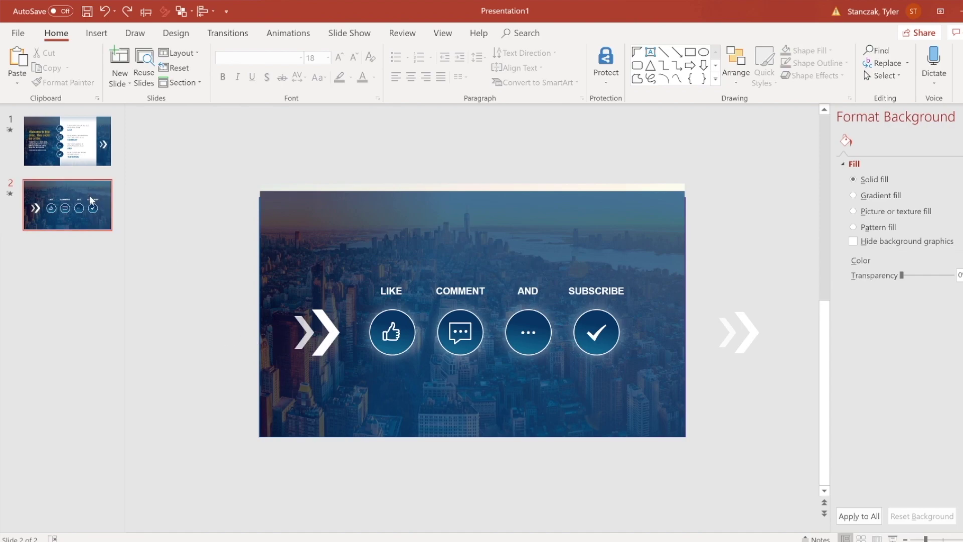
key("F5")
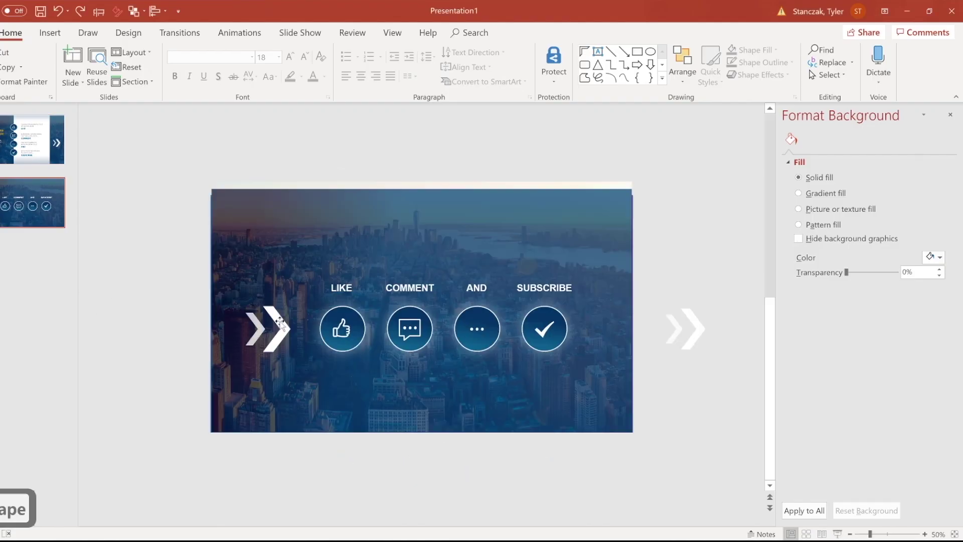
left_click(278, 323)
left_click(189, 288)
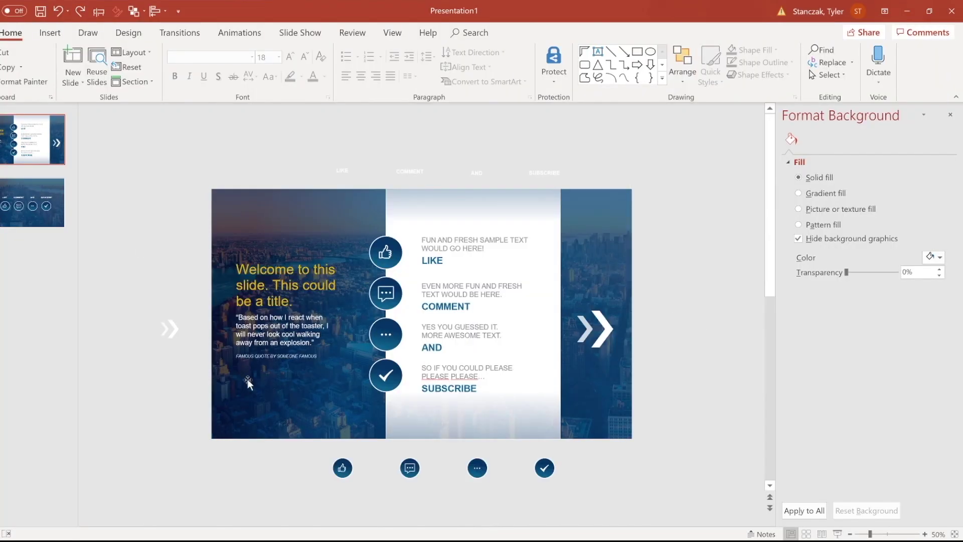
- Check the thumbs-up icon circle and background photo on slide 2 against slide 1
left_click(22, 206)
left_click(343, 328)
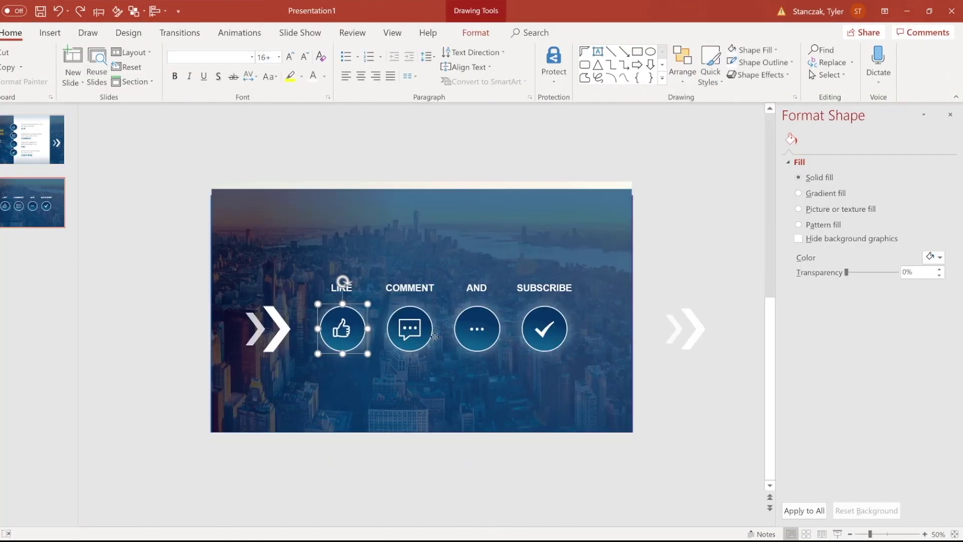
left_click(426, 392)
left_click(481, 454)
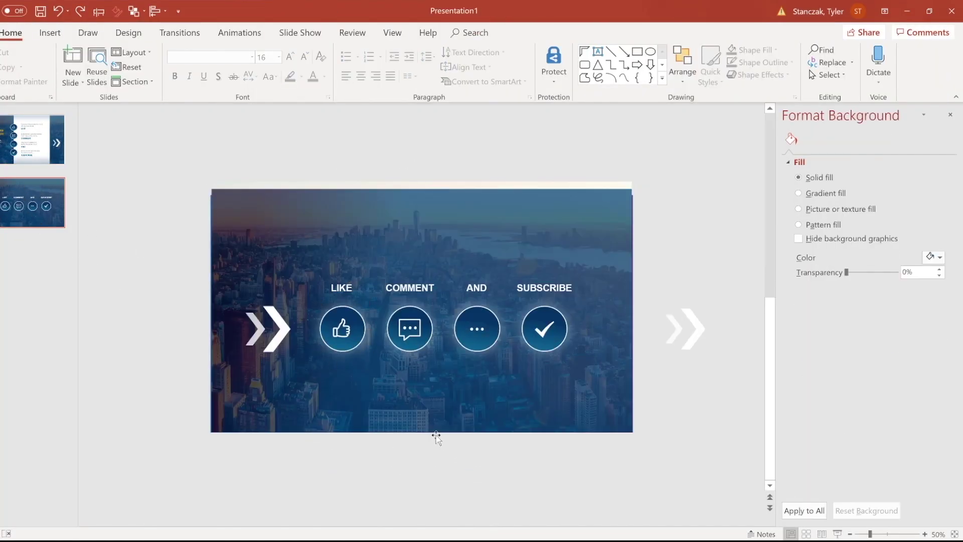
left_click(25, 141)
left_click(20, 203)
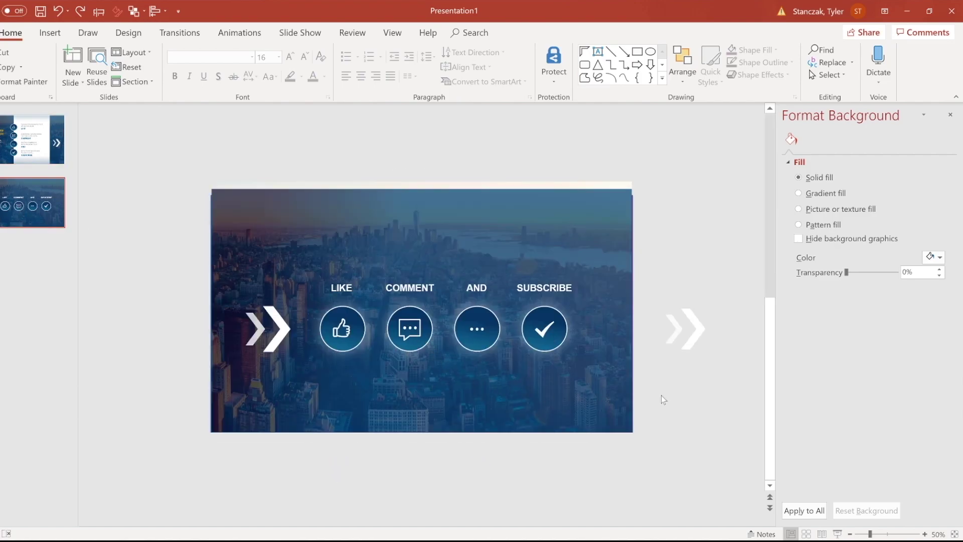
- Copy slide 2's four icon circles onto slide 1, try moving them below the slide, then undo
left_click_drag(661, 395, 308, 301)
key("ctrl+c")
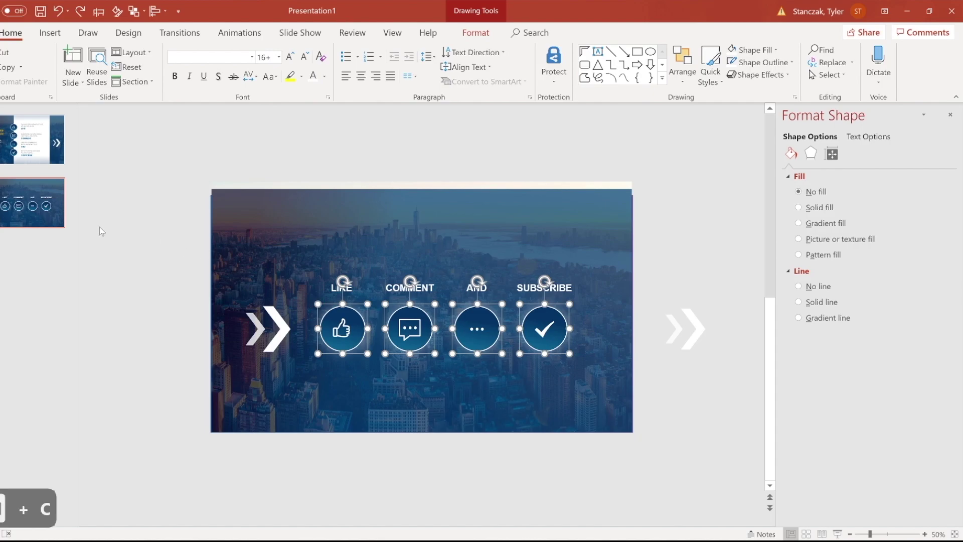
left_click(8, 150)
key("ctrl+v")
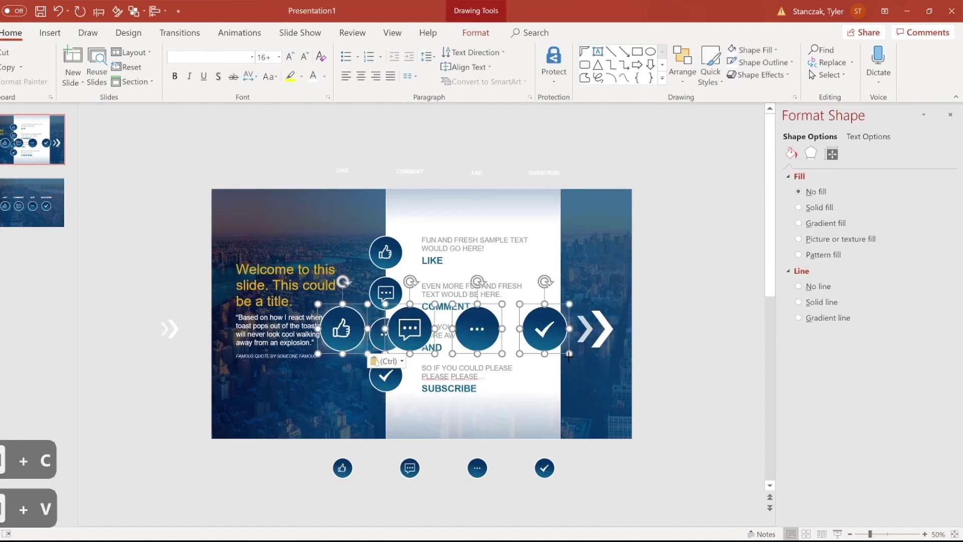
left_click_drag(547, 337, 268, 440)
key("ctrl+z")
key("ctrl+z")
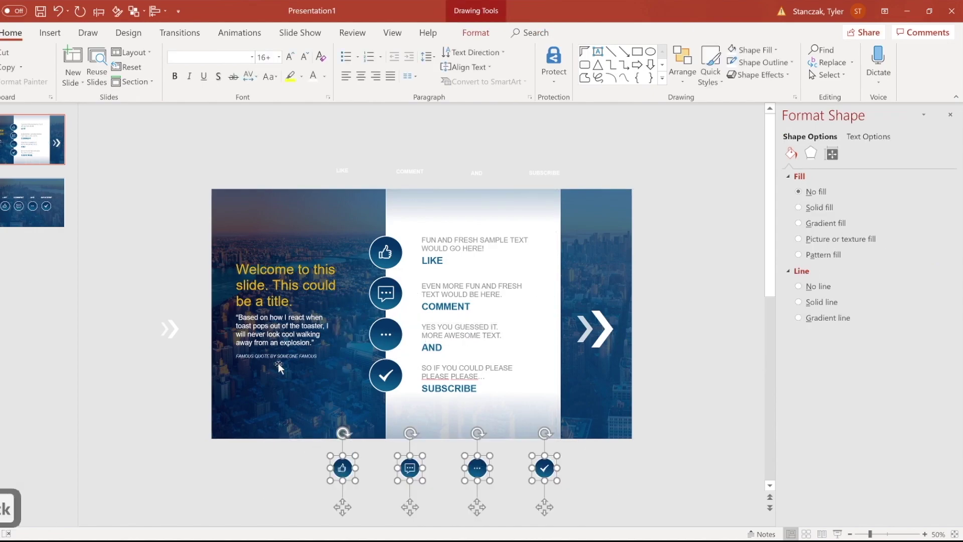
left_click(28, 209)
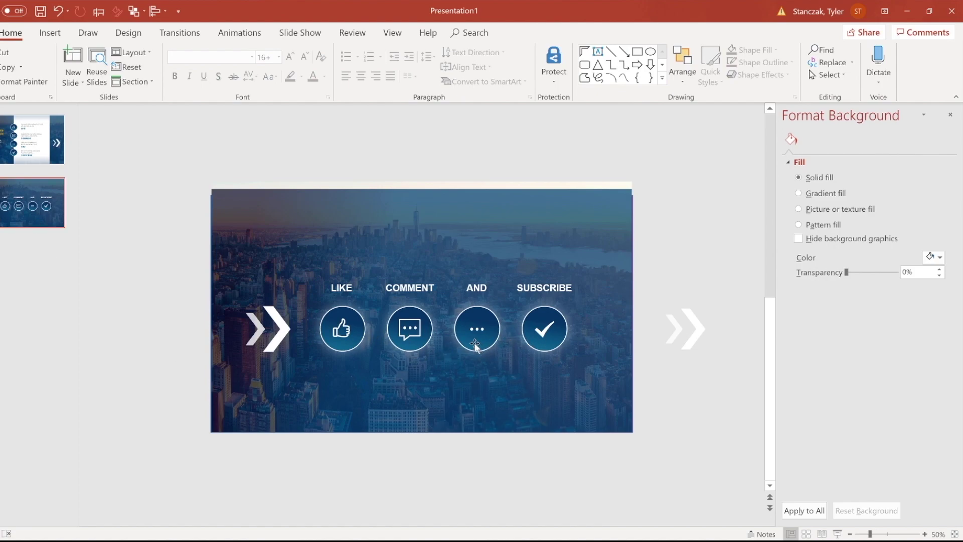
left_click(52, 146)
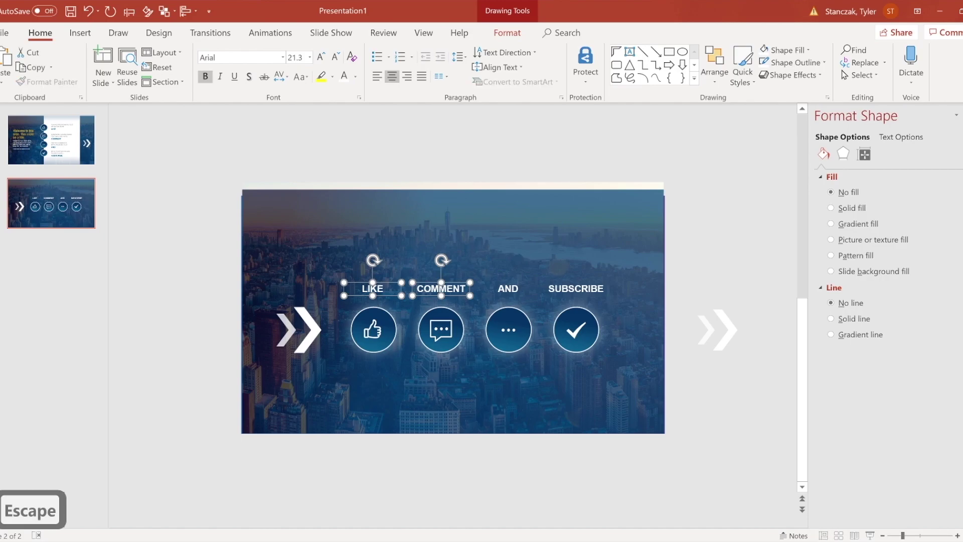
- Select and copy the LIKE, COMMENT, AND and SUBSCRIBE labels on slide 2
left_click(542, 292, "shift")
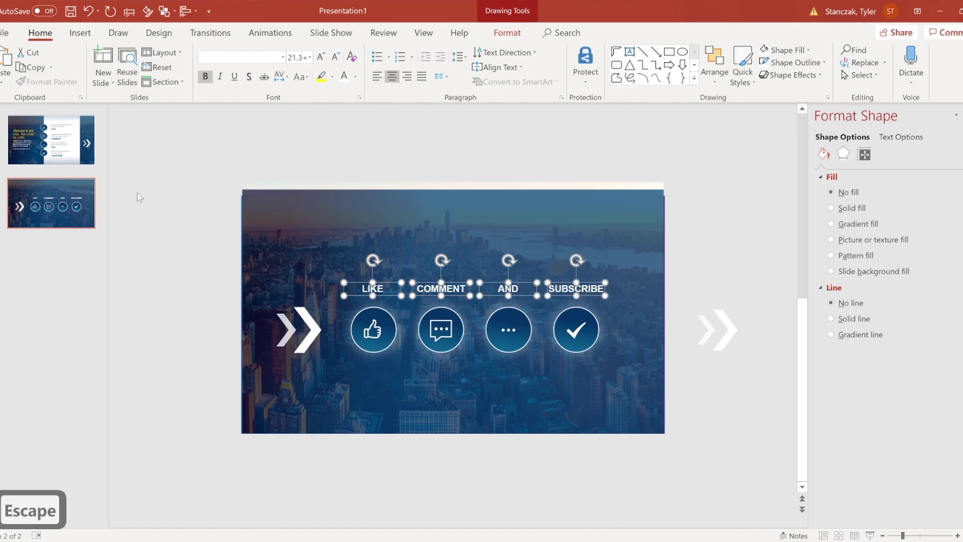
left_click(50, 141)
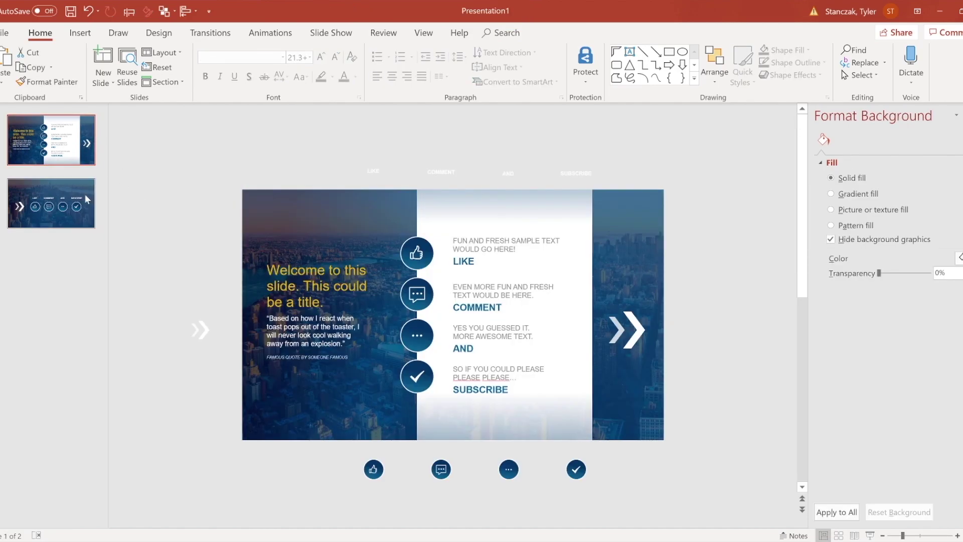
left_click(87, 199)
left_click(372, 289)
left_click(441, 289, "shift")
left_click(508, 289, "shift")
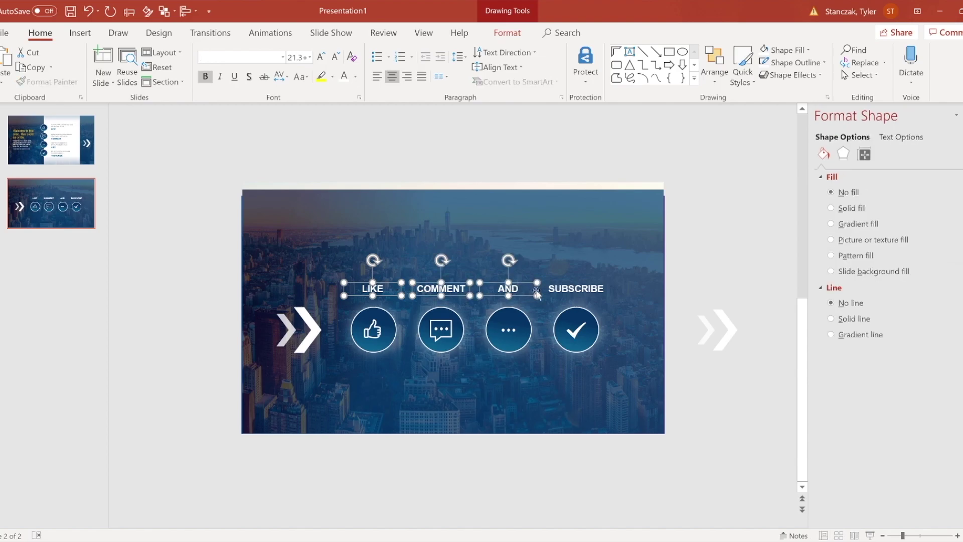
left_click(545, 290, "shift")
key("ctrl+c")
- Paste the labels onto slide 1, move them above the slide, and shrink them to size 11
left_click(50, 140)
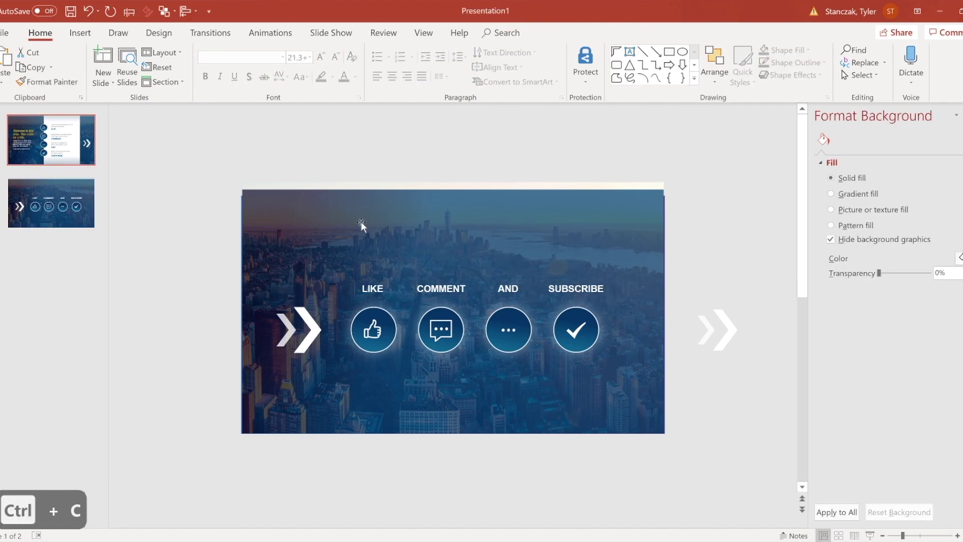
key("ctrl+v")
key("Up")
key("Up")
key("Up")
key("Up")
key("Up")
key("Up")
key("Up")
key("Up")
key("Up")
key("Up")
key("Up")
key("Up")
key("Up")
key("Up")
key("Up")
key("Up")
key("Up")
key("Up")
key("Up")
key("Up")
key("Up")
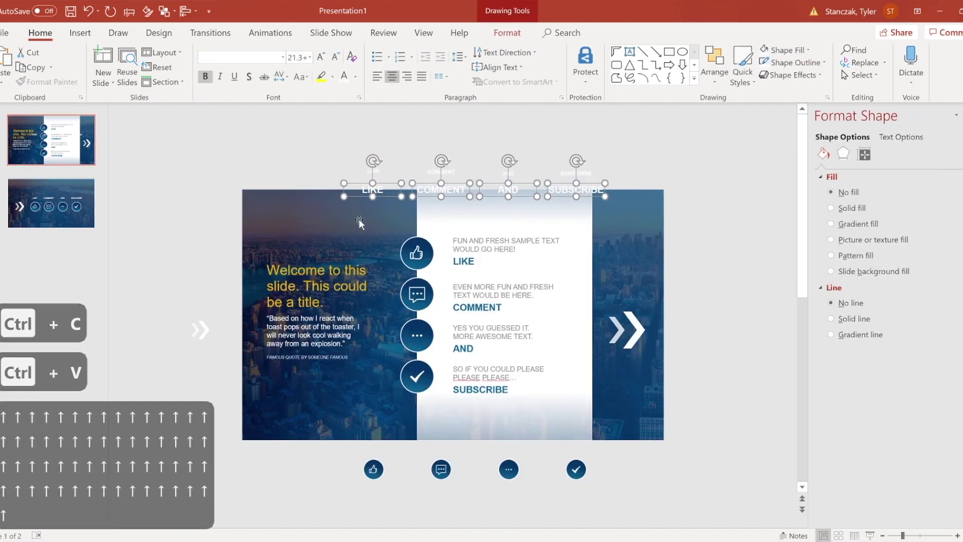
key("ctrl+shift+comma")
key("ctrl+shift+comma")
key("ctrl+shift+comma")
key("ctrl+shift+comma")
key("ctrl+shift+comma")
key("ctrl+shift+comma")
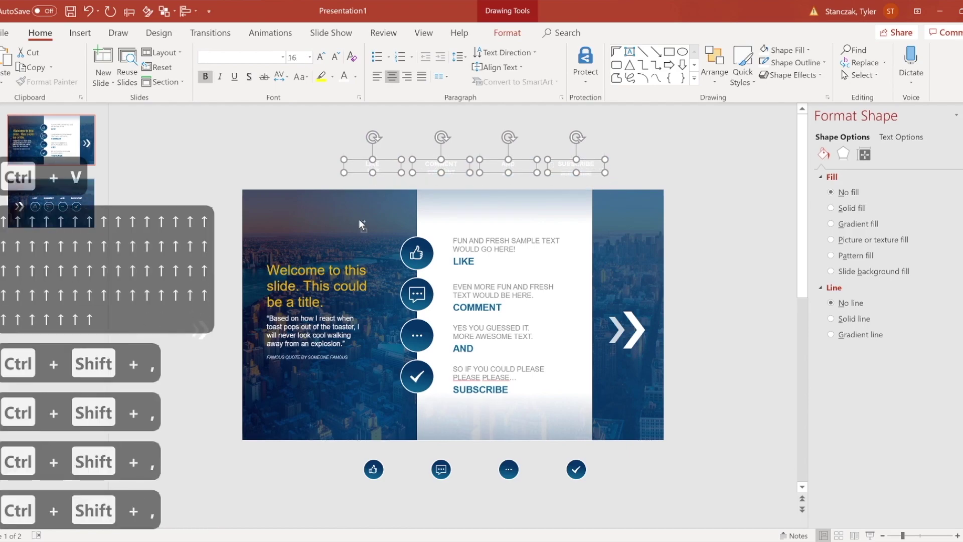
- Delete the pasted labels, restore them with undo, and compare slides 1 and 2
key("BackSpace")
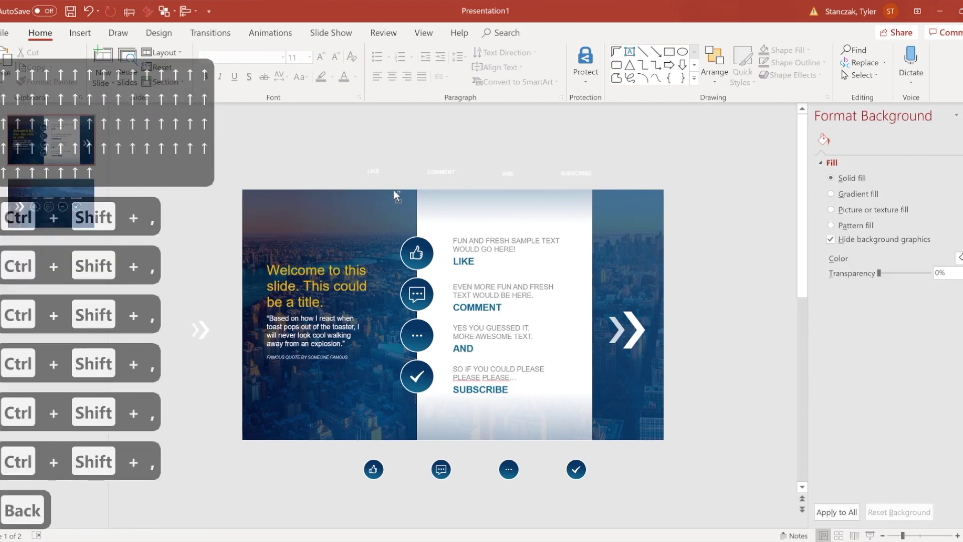
scroll(393, 189, "up", 3)
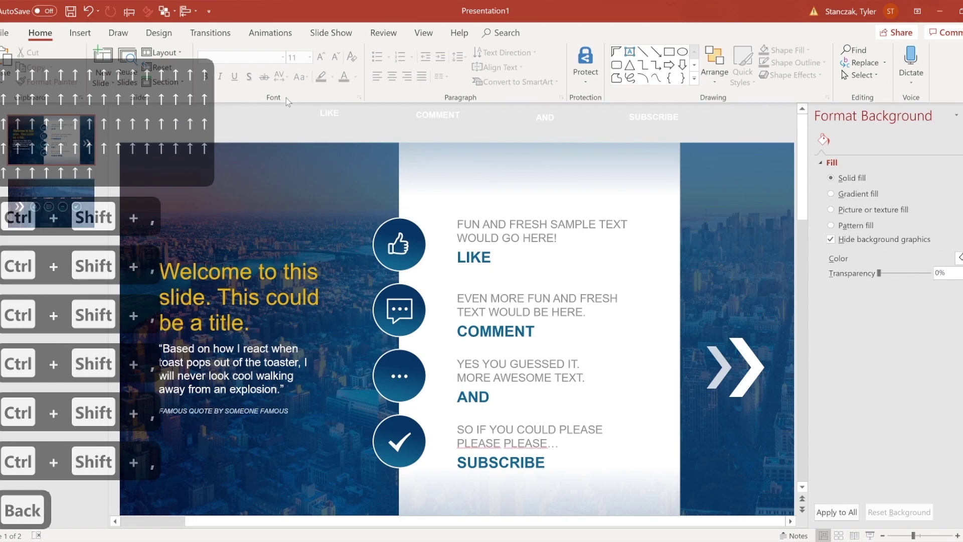
key("ctrl+z")
left_click(532, 125, "shift")
left_click(609, 125, "shift")
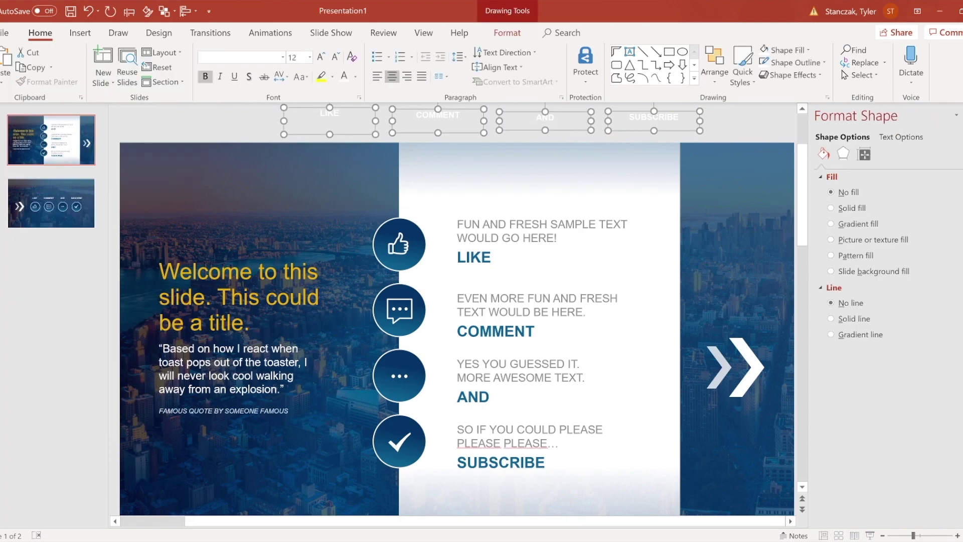
left_click(91, 198)
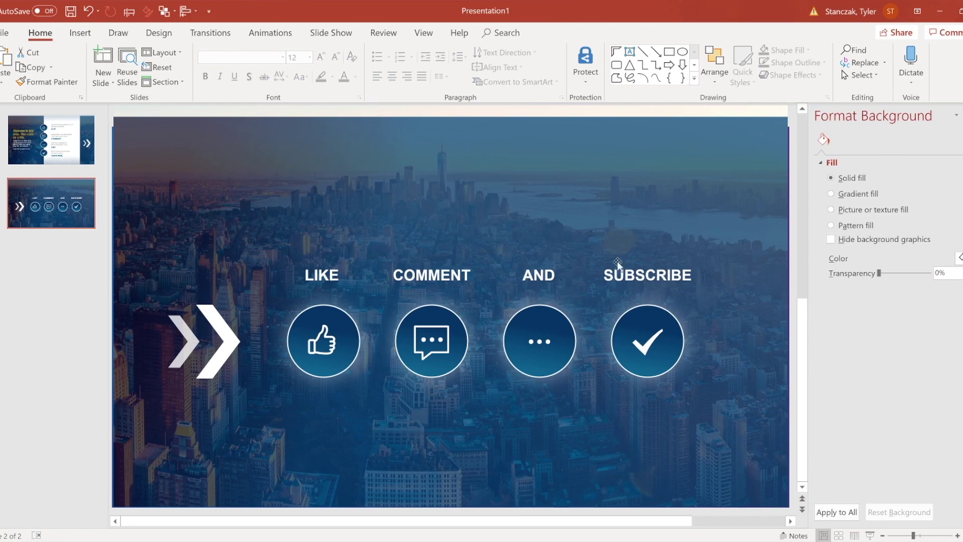
left_click(36, 146)
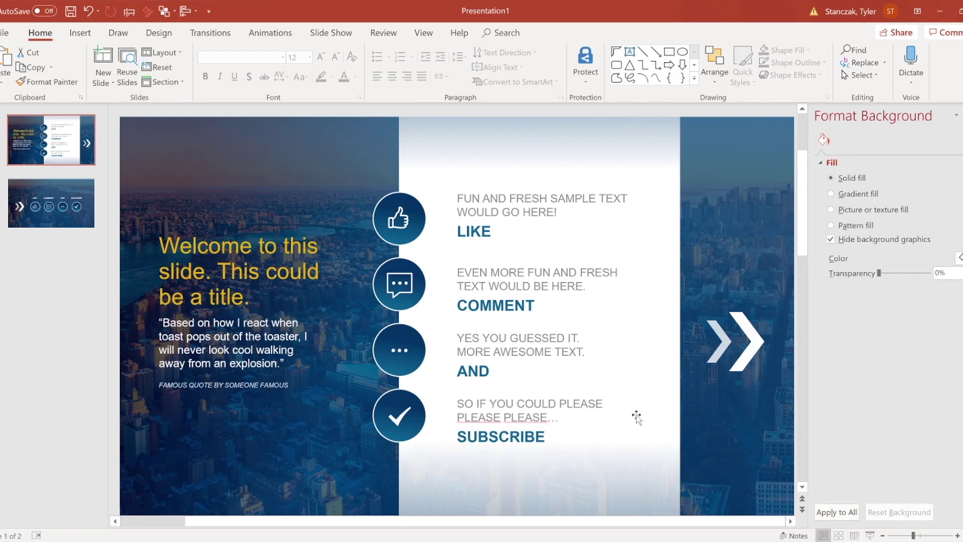